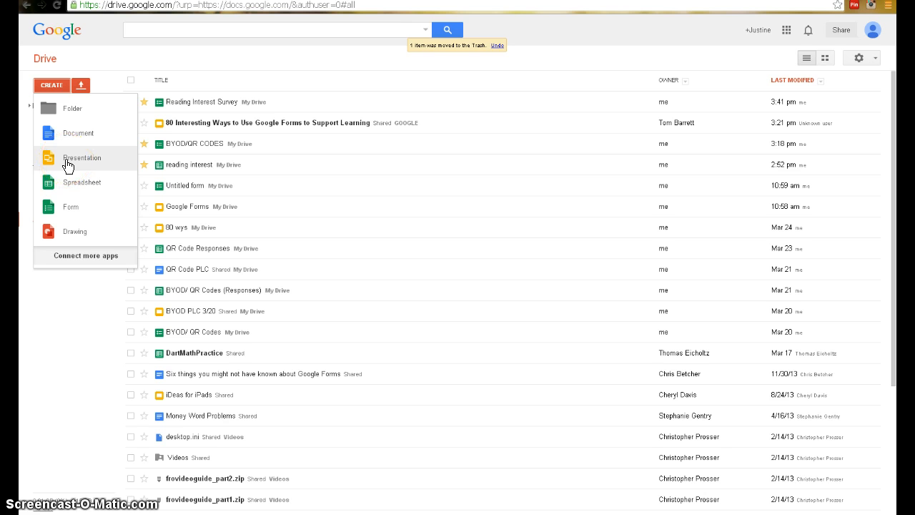
Create a new form with the Blue Birds theme and preview its live version.
{"action": "left_click", "coordinate": [65, 207]}
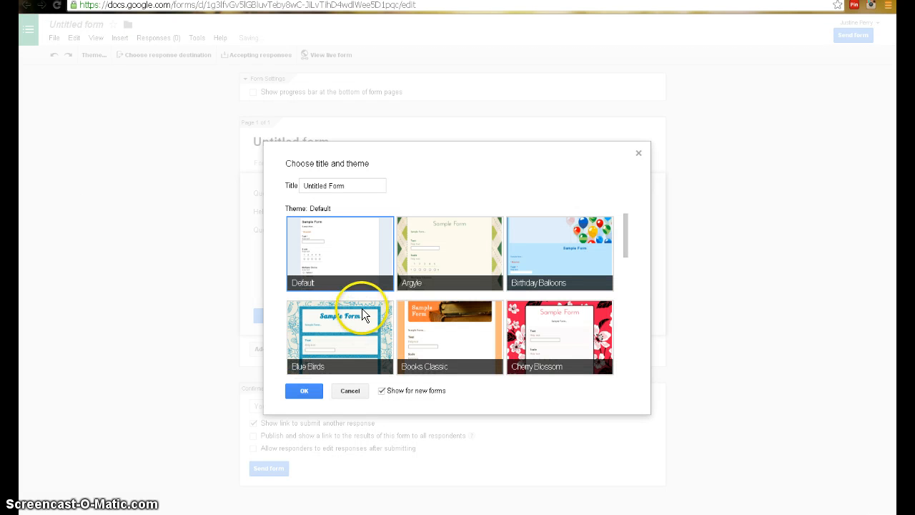
{"action": "left_click", "coordinate": [352, 323]}
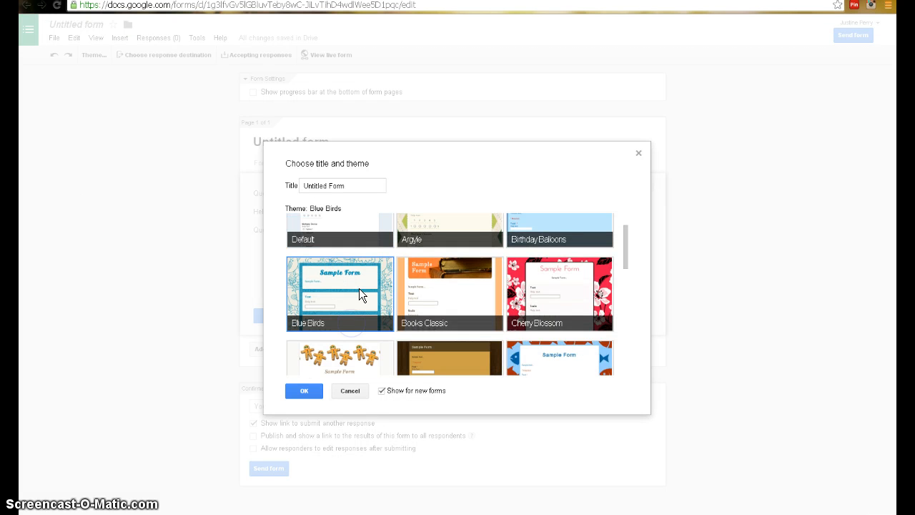
{"action": "left_click", "coordinate": [360, 306]}
{"action": "left_click", "coordinate": [298, 389]}
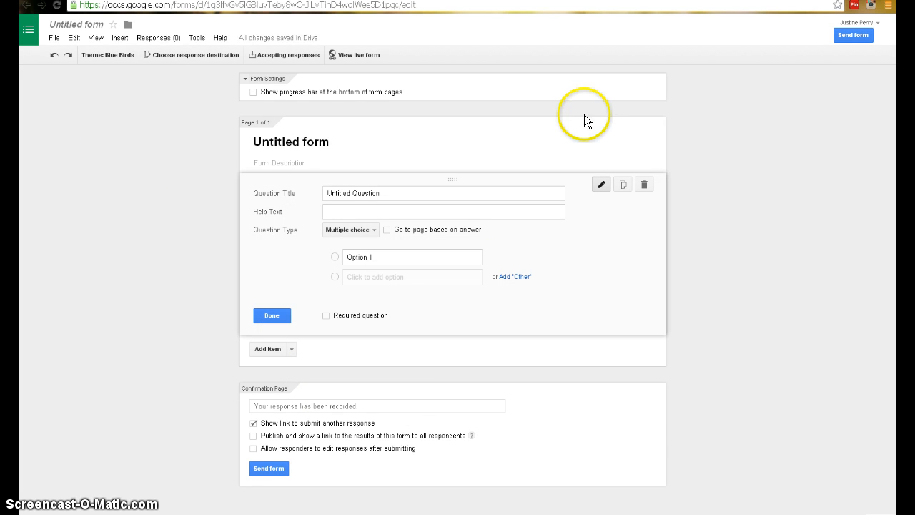
{"action": "left_click", "coordinate": [353, 56]}
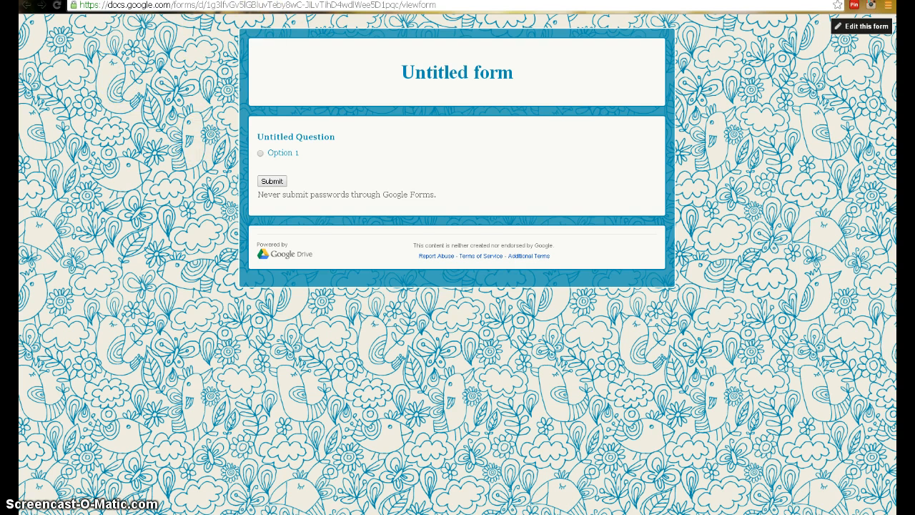
{"action": "key", "text": "ctrl+w"}
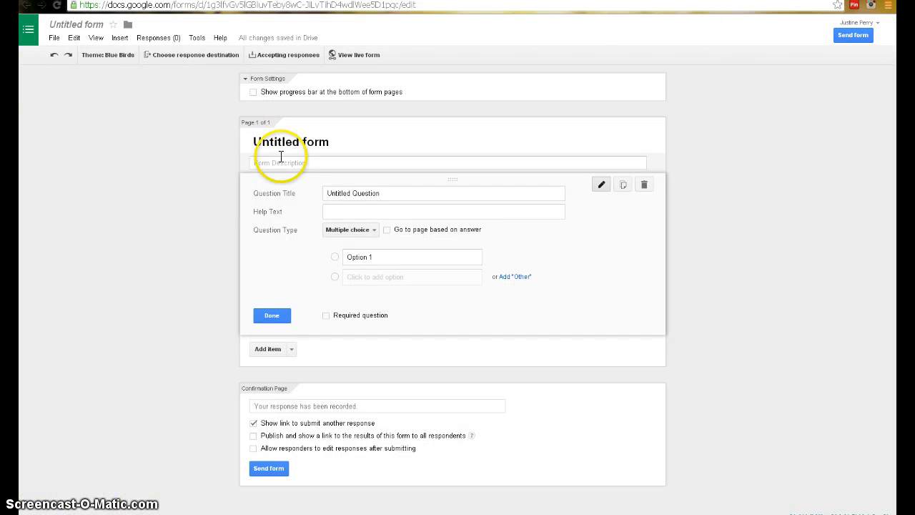
Replace the form's heading with "title", leaving the form description empty.
{"action": "left_click", "coordinate": [334, 141]}
{"action": "left_click_drag", "start_coordinate": [334, 142], "coordinate": [236, 136]}
{"action": "type", "text": "t"}
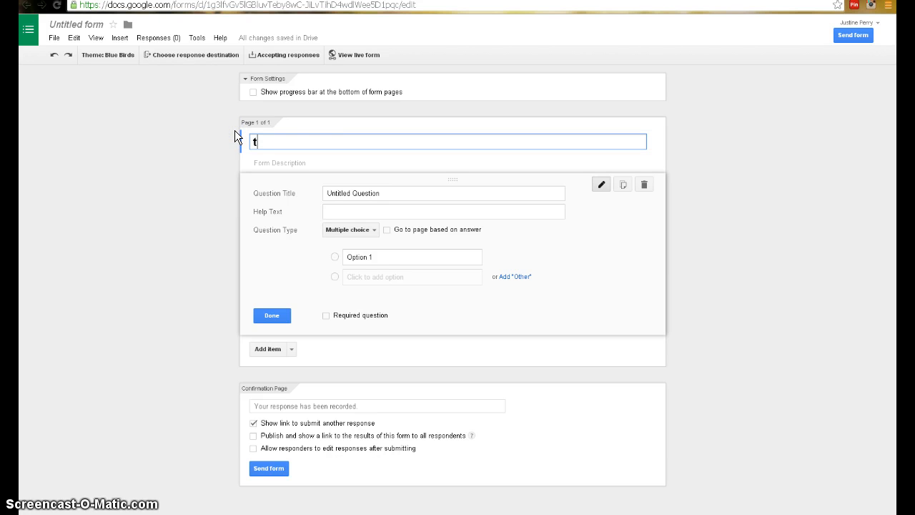
{"action": "type", "text": "itle"}
{"action": "left_click", "coordinate": [313, 164]}
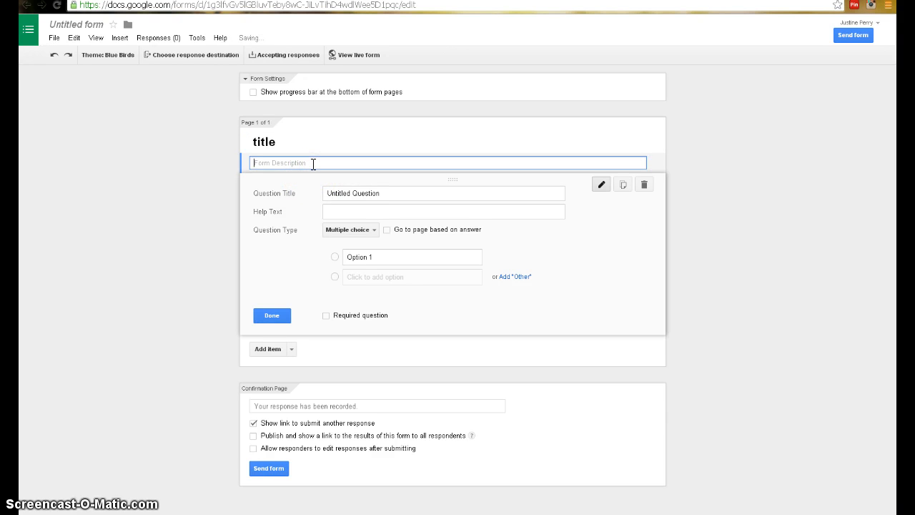
{"action": "mouse_move", "coordinate": [313, 163]}
{"action": "left_mouse_down"}
{"action": "mouse_move", "coordinate": [300, 192]}
{"action": "mouse_move", "coordinate": [258, 161]}
{"action": "mouse_move", "coordinate": [321, 162]}
{"action": "mouse_move", "coordinate": [321, 193]}
{"action": "mouse_move", "coordinate": [299, 202]}
{"action": "mouse_move", "coordinate": [265, 194]}
{"action": "mouse_move", "coordinate": [290, 193]}
{"action": "left_mouse_up"}
{"action": "left_click", "coordinate": [313, 162]}
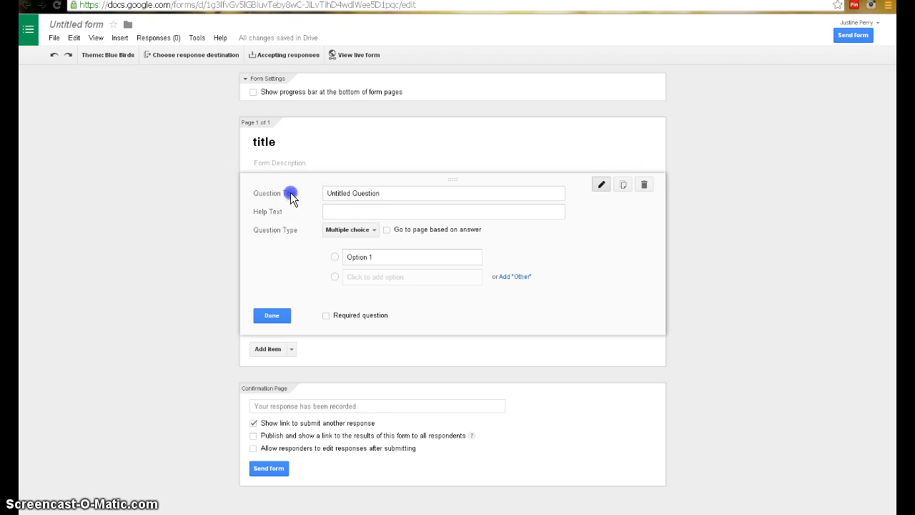
Clear the first question's default title and review the available question types without changing the type.
{"action": "left_click_drag", "start_coordinate": [389, 193], "coordinate": [316, 193]}
{"action": "key", "text": "BackSpace"}
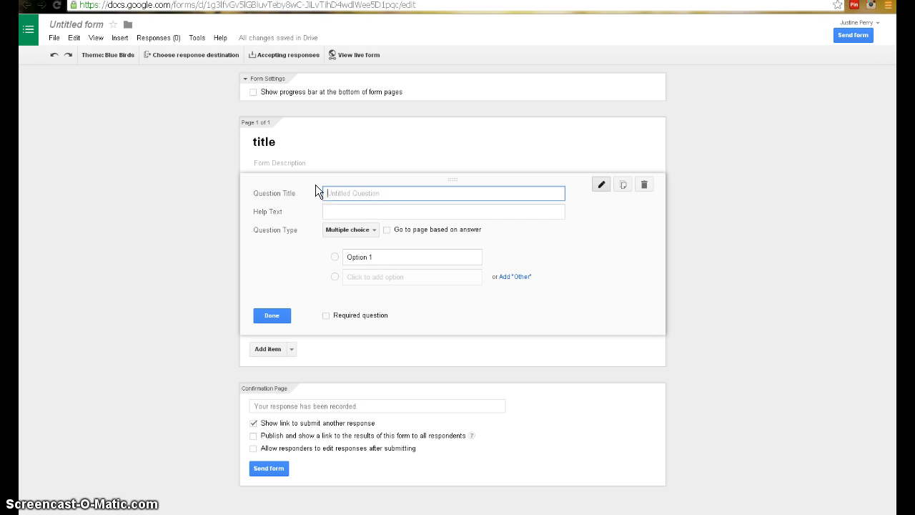
{"action": "left_click", "coordinate": [399, 197]}
{"action": "left_click", "coordinate": [335, 212]}
{"action": "left_click", "coordinate": [344, 209]}
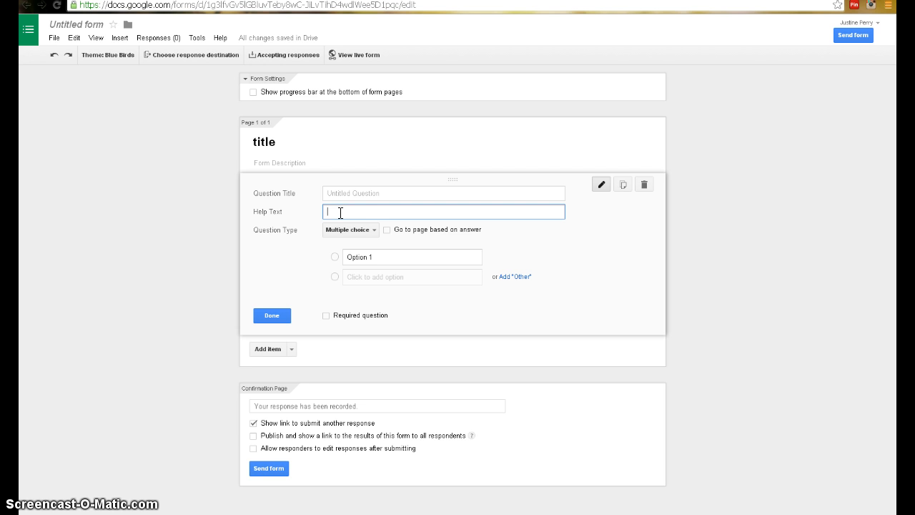
{"action": "left_click", "coordinate": [372, 231]}
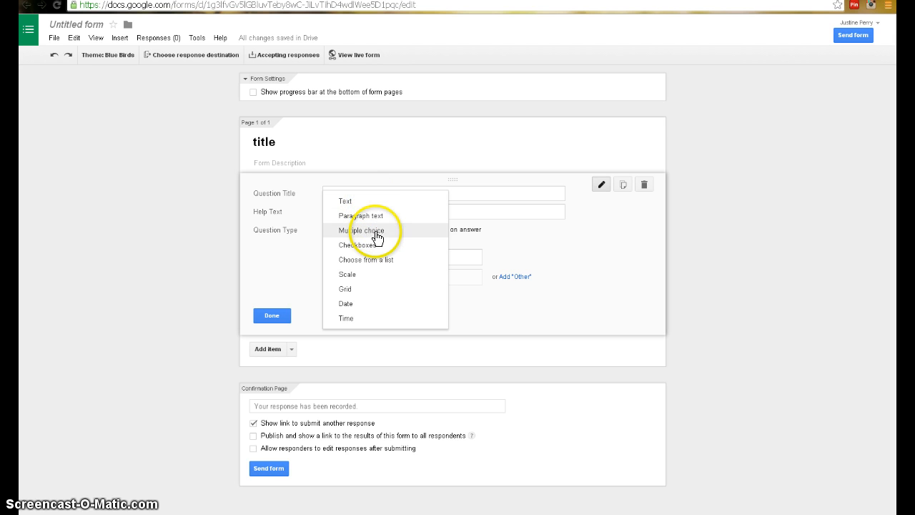
{"action": "left_click", "coordinate": [293, 254]}
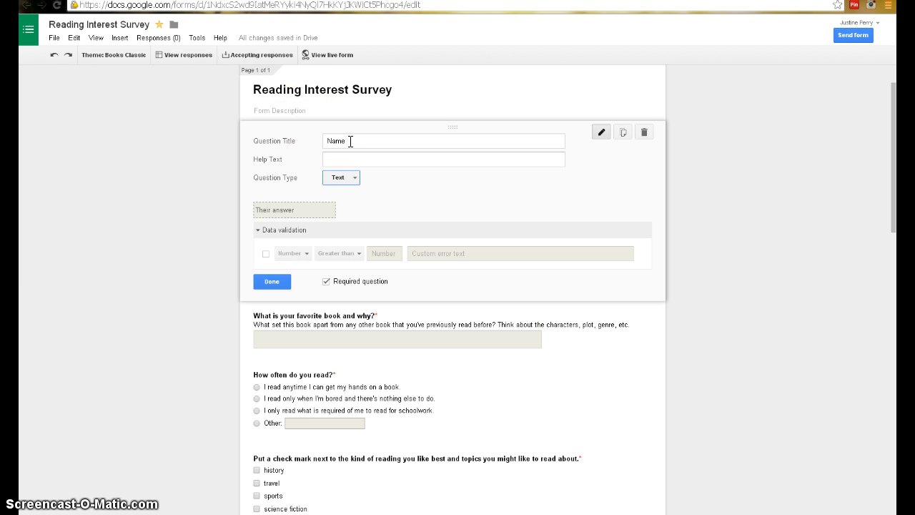
In the Reading Interest Survey's Name question, try a text data validation rule with the "Does not contain" condition.
{"action": "left_click", "coordinate": [353, 179]}
{"action": "left_click", "coordinate": [353, 182]}
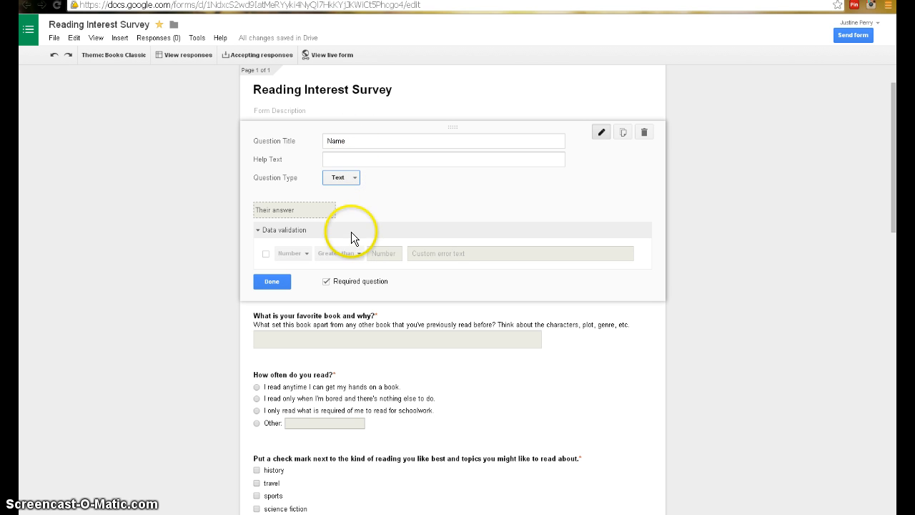
{"action": "left_click", "coordinate": [261, 233]}
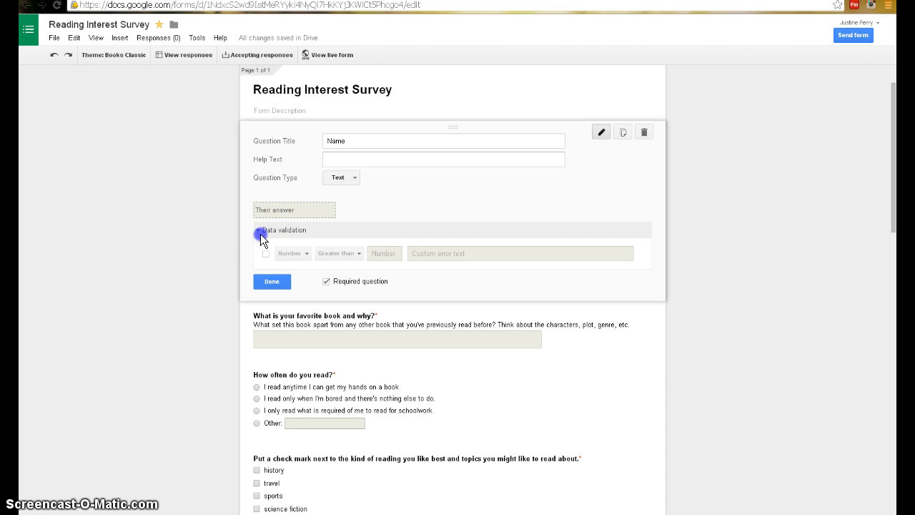
{"action": "left_click", "coordinate": [260, 229]}
{"action": "left_click", "coordinate": [266, 253]}
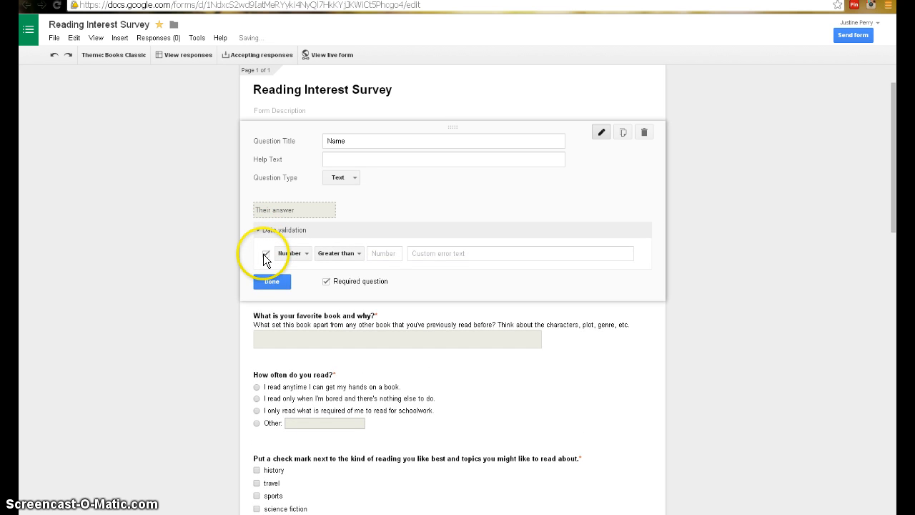
{"action": "left_click", "coordinate": [305, 255]}
{"action": "left_click", "coordinate": [302, 269]}
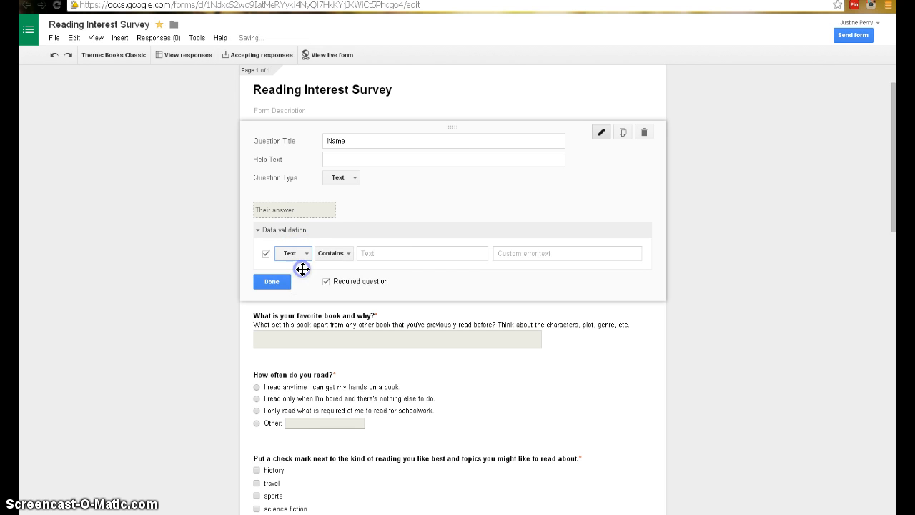
{"action": "left_click", "coordinate": [335, 256]}
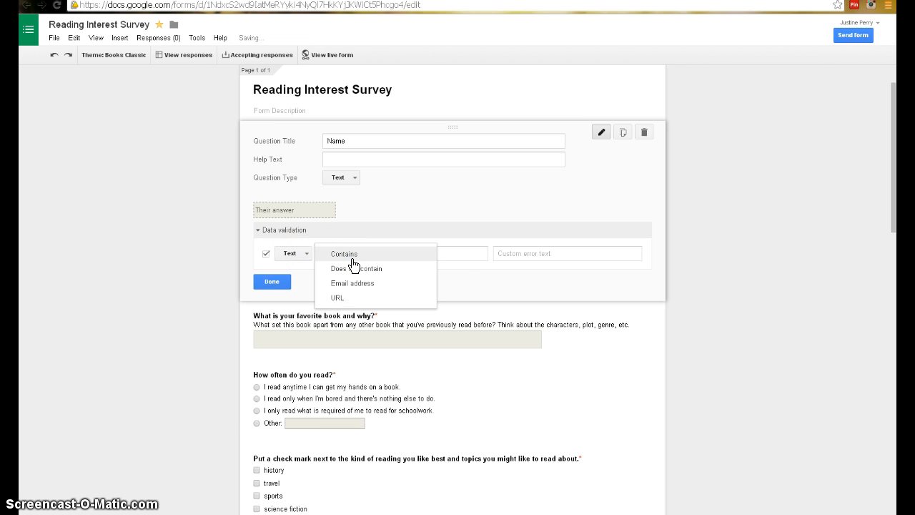
{"action": "left_click", "coordinate": [361, 270]}
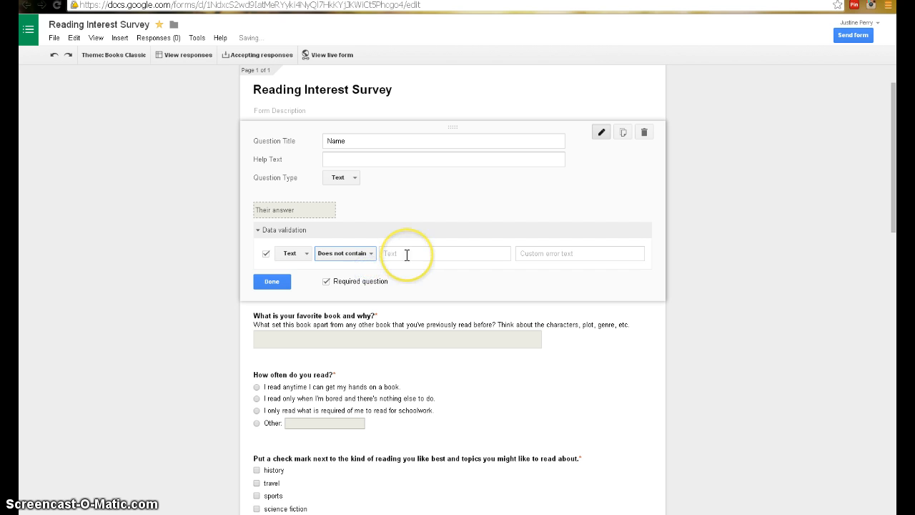
Turn off the Name question's data validation and collapse its validation settings.
{"action": "left_click", "coordinate": [266, 254]}
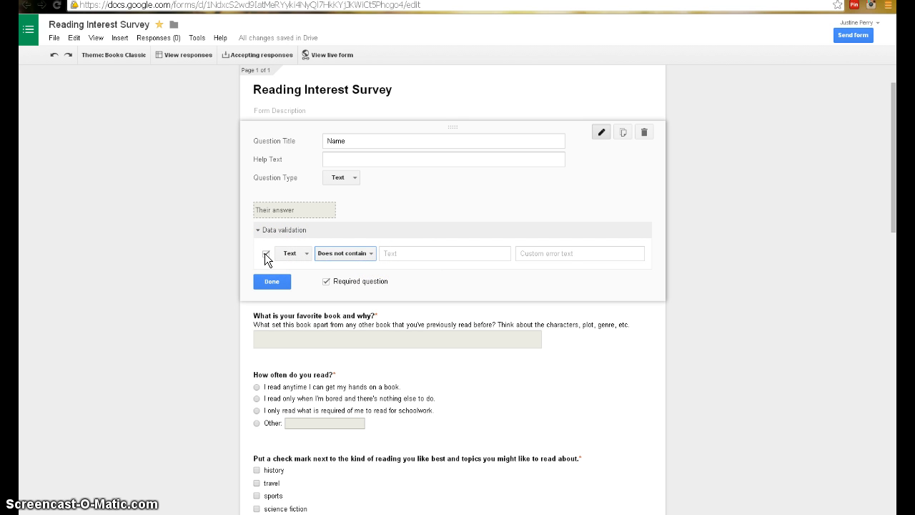
{"action": "left_click", "coordinate": [266, 254]}
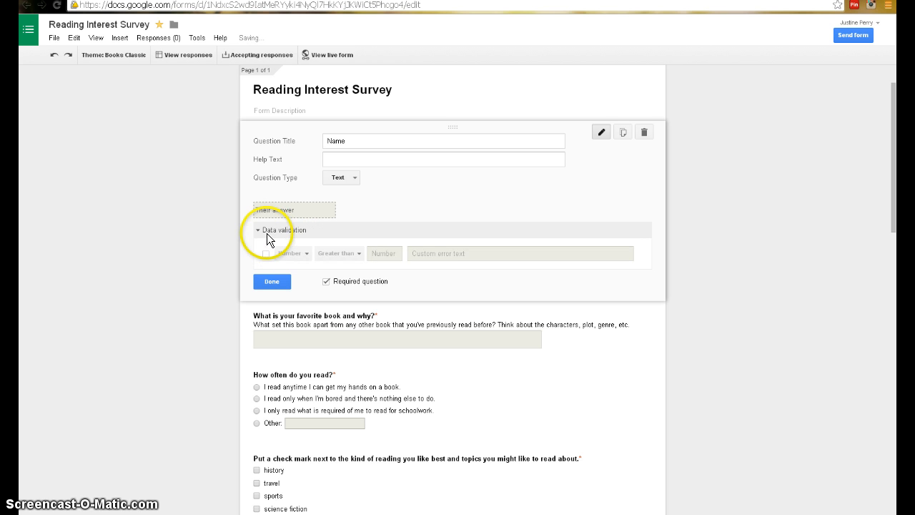
{"action": "left_click", "coordinate": [267, 231]}
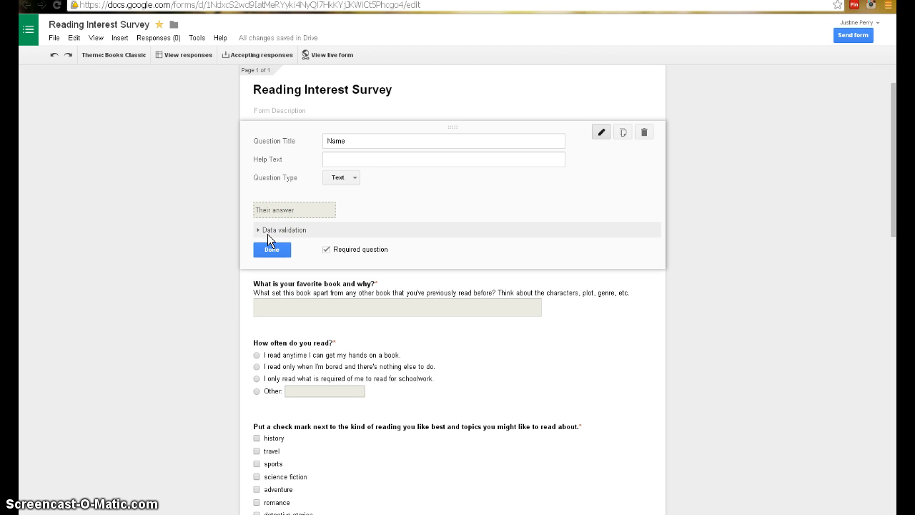
Toggle the Name question's required setting, leaving it required.
{"action": "left_click", "coordinate": [326, 249]}
{"action": "left_click", "coordinate": [326, 250]}
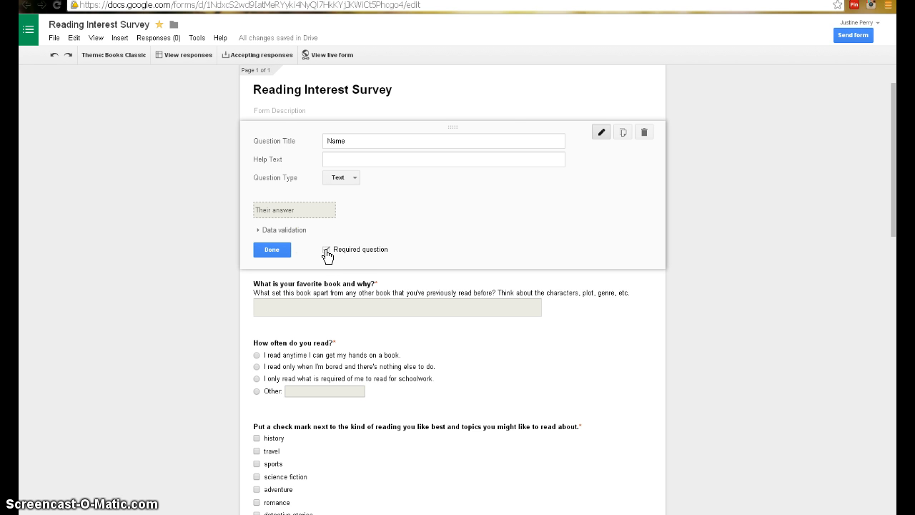
{"action": "left_click", "coordinate": [326, 250]}
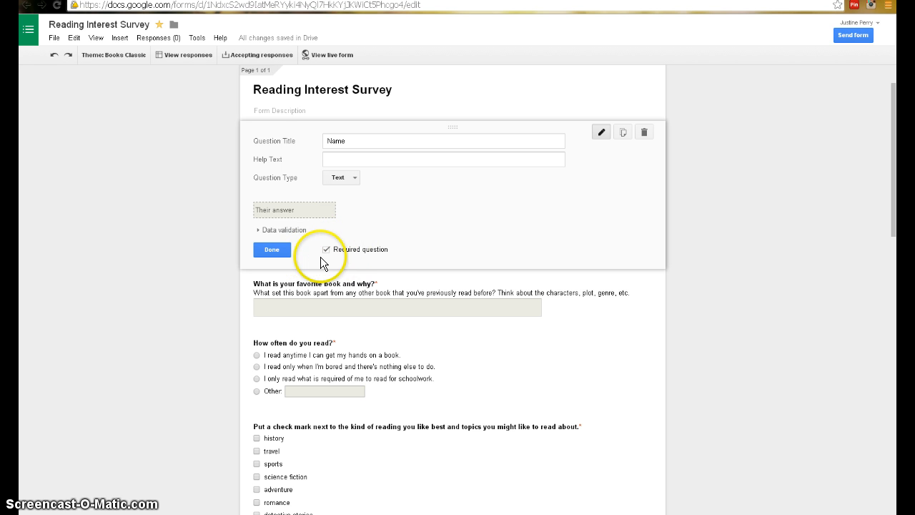
Open the "What is your favorite book and why?" question for editing and examine its help text.
{"action": "scroll", "coordinate": [324, 256], "scroll_direction": "down", "scroll_amount": 1}
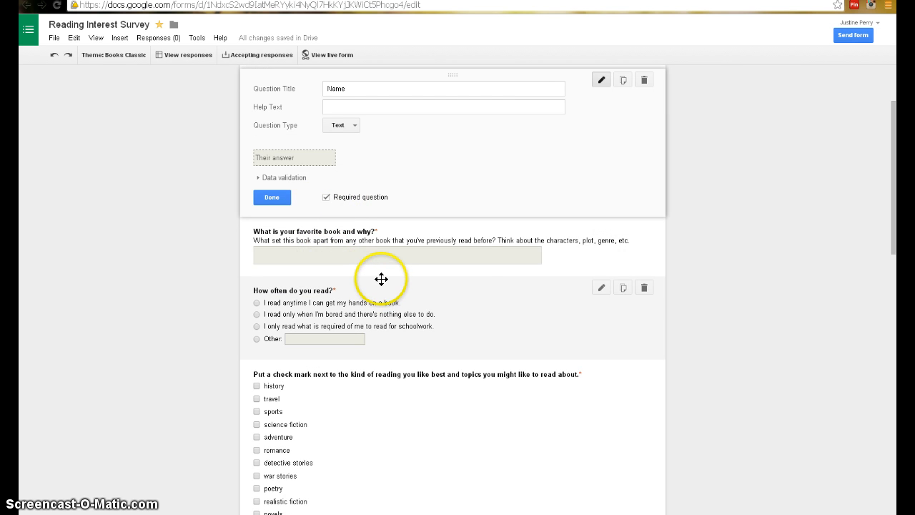
{"action": "left_click", "coordinate": [578, 258]}
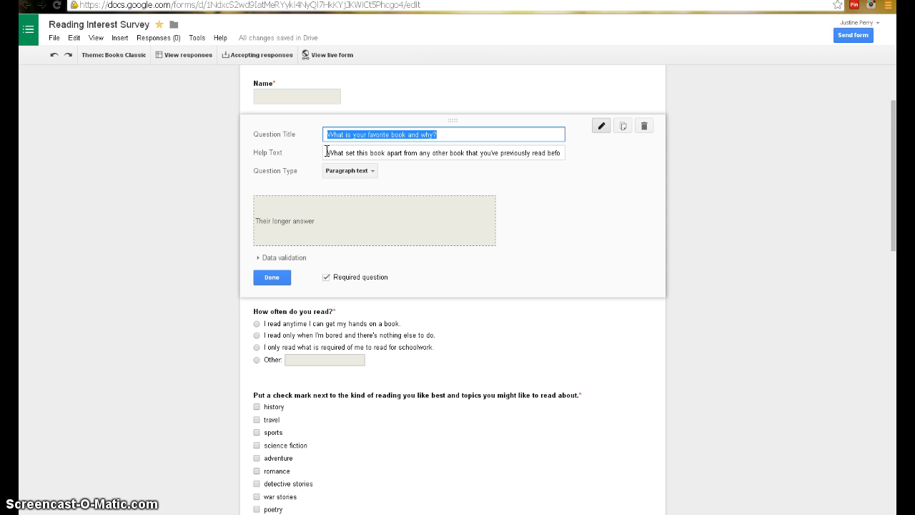
{"action": "left_click_drag", "start_coordinate": [327, 152], "coordinate": [572, 157]}
{"action": "left_click", "coordinate": [503, 174]}
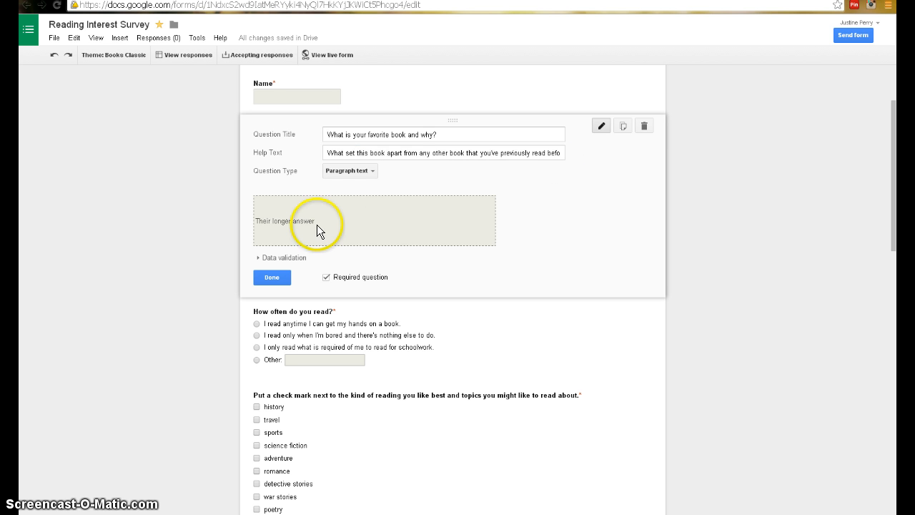
Add data validation to the favorite book question with a minimum character count of 120 and finish editing it.
{"action": "left_click", "coordinate": [278, 256]}
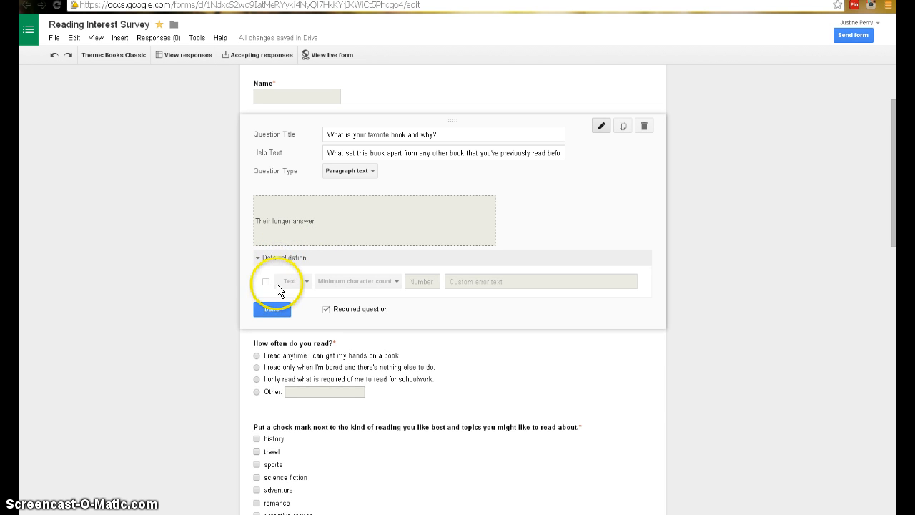
{"action": "left_click", "coordinate": [265, 282]}
{"action": "left_click", "coordinate": [355, 281]}
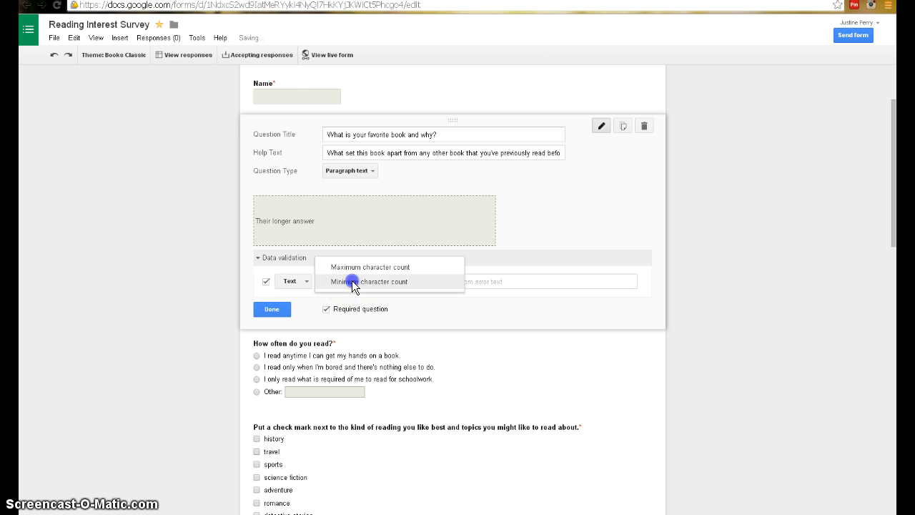
{"action": "left_click", "coordinate": [361, 282]}
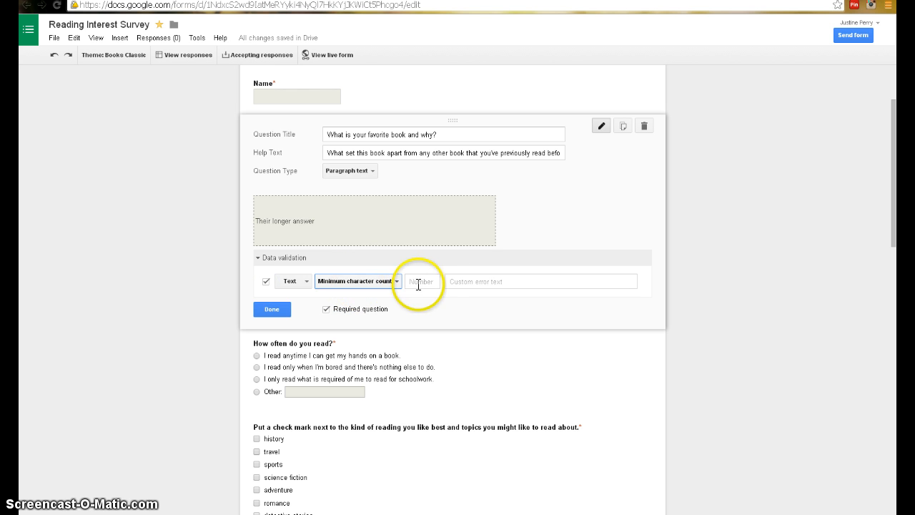
{"action": "type", "text": "12"}
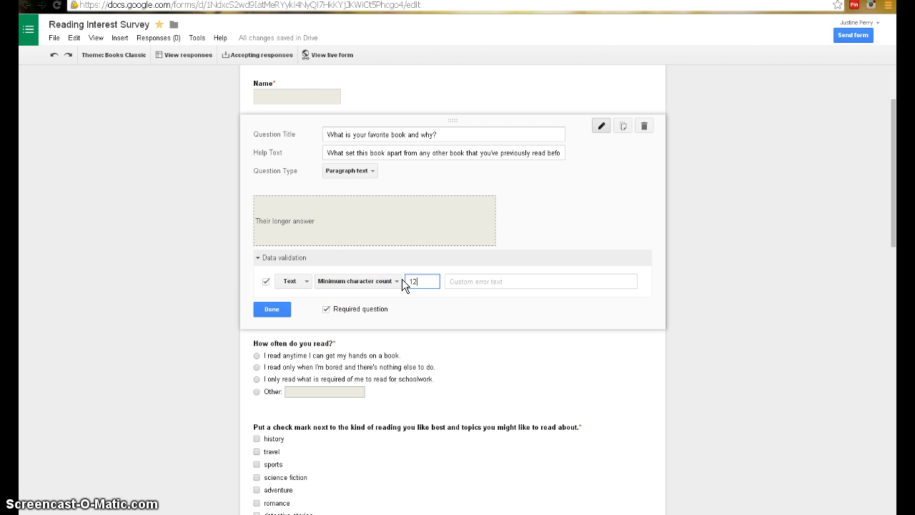
{"action": "type", "text": "0"}
{"action": "left_click", "coordinate": [281, 308]}
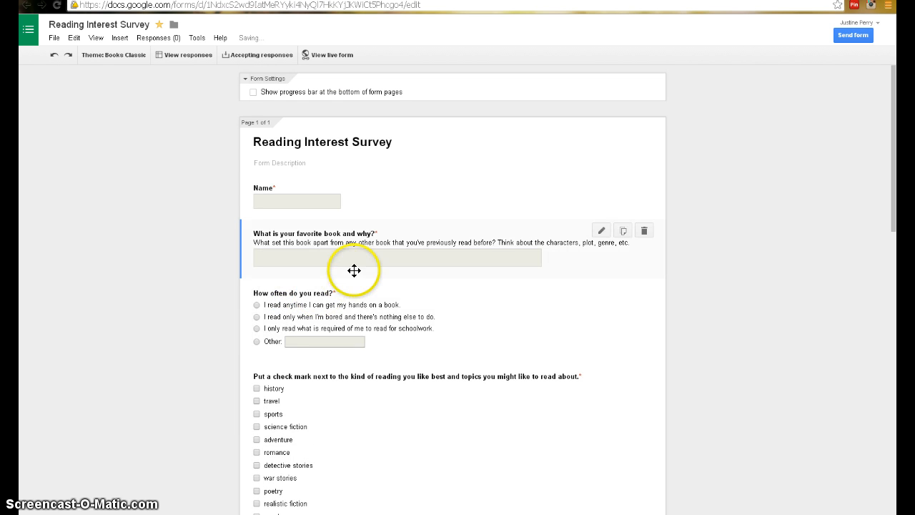
Try adding two more answer options to the "How often do you read?" question, and remove both again.
{"action": "left_click", "coordinate": [483, 313]}
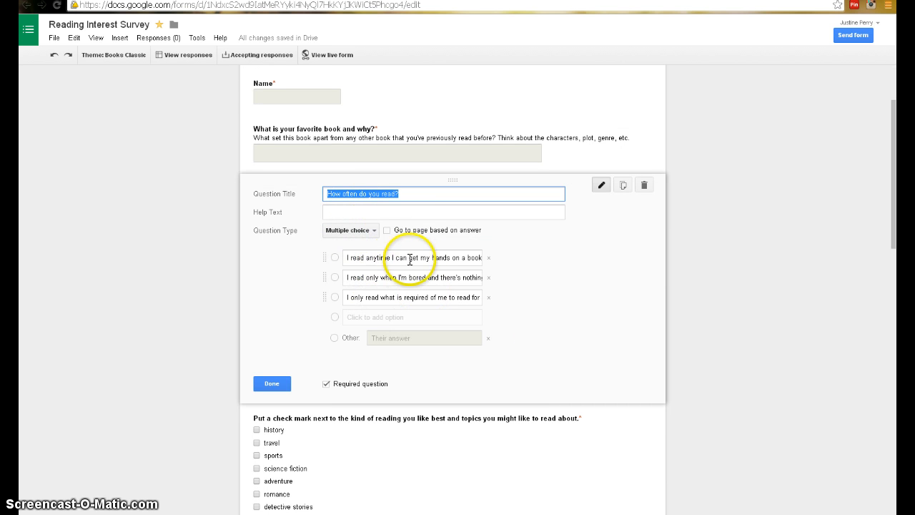
{"action": "left_click", "coordinate": [368, 317]}
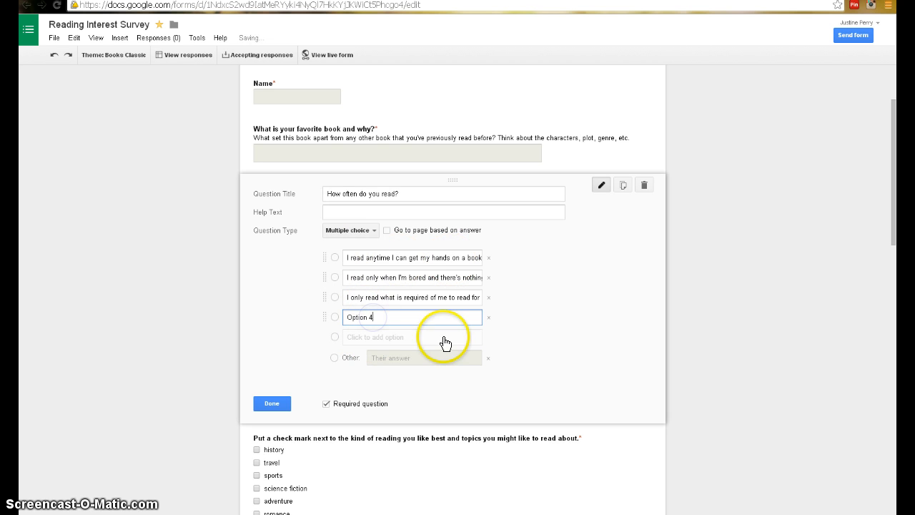
{"action": "left_click", "coordinate": [394, 339]}
{"action": "left_click", "coordinate": [489, 317]}
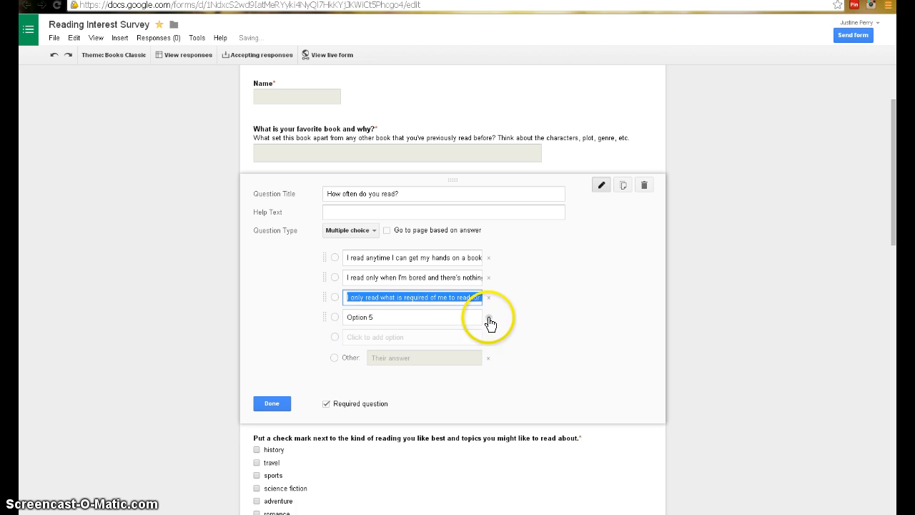
{"action": "left_click", "coordinate": [489, 316]}
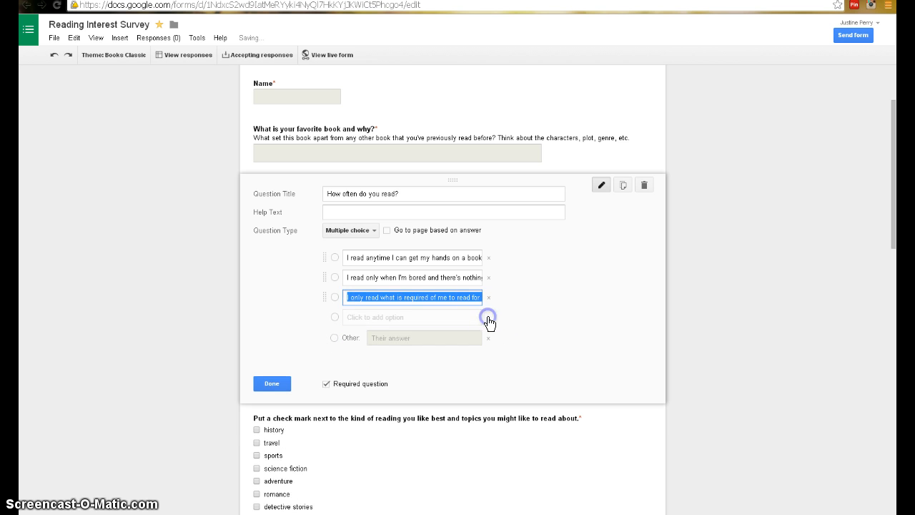
Examine the "Other" answer option of the "How often do you read?" question.
{"action": "left_click", "coordinate": [348, 337]}
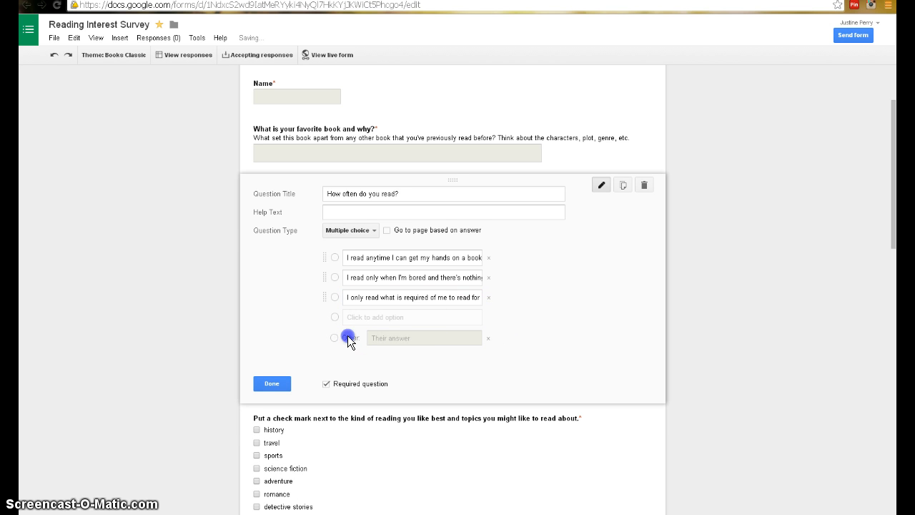
{"action": "left_click", "coordinate": [392, 342]}
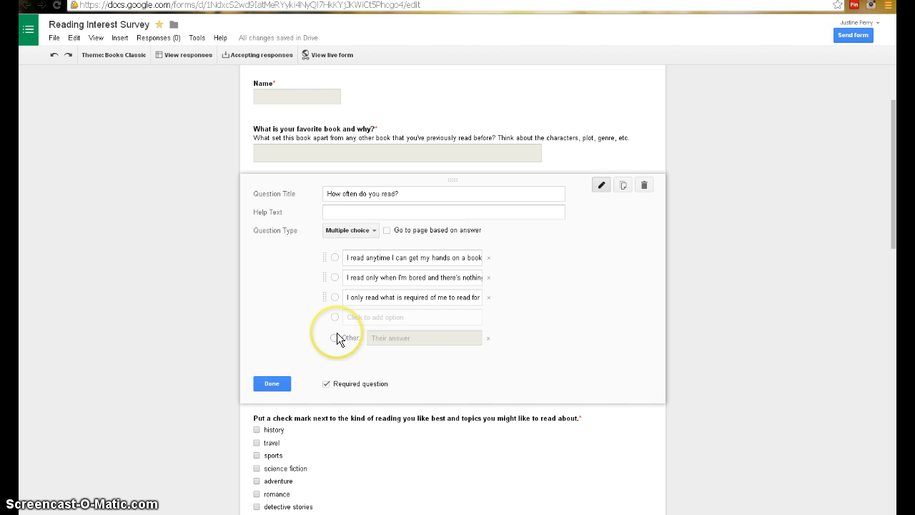
Open the checkboxes question about kinds of reading for editing and change "check mark" to "checkmark" in its title.
{"action": "scroll", "coordinate": [326, 341], "scroll_direction": "down", "scroll_amount": 3}
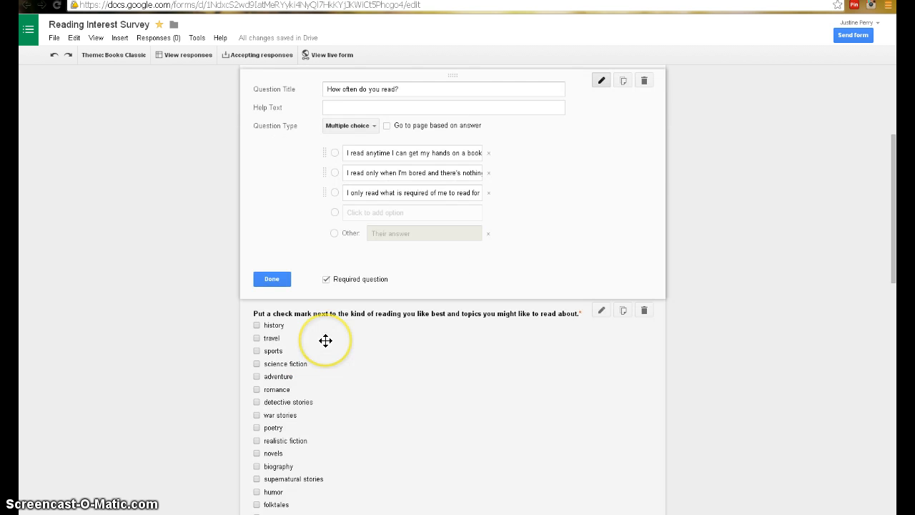
{"action": "left_click", "coordinate": [543, 268]}
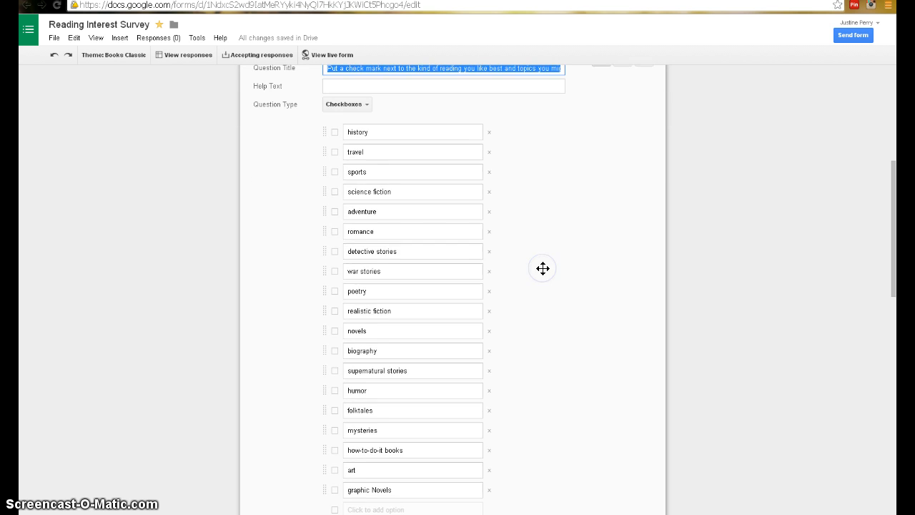
{"action": "left_click", "coordinate": [543, 273]}
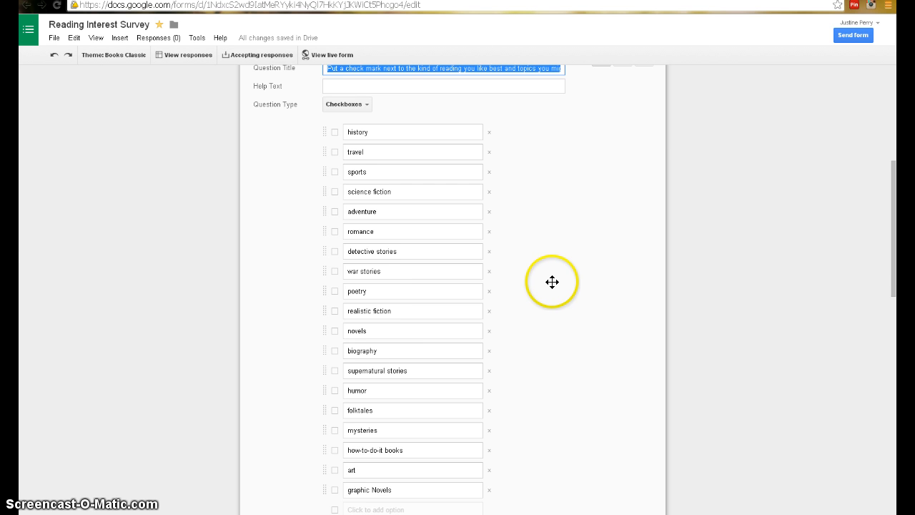
{"action": "scroll", "coordinate": [549, 277], "scroll_direction": "up", "scroll_amount": 2}
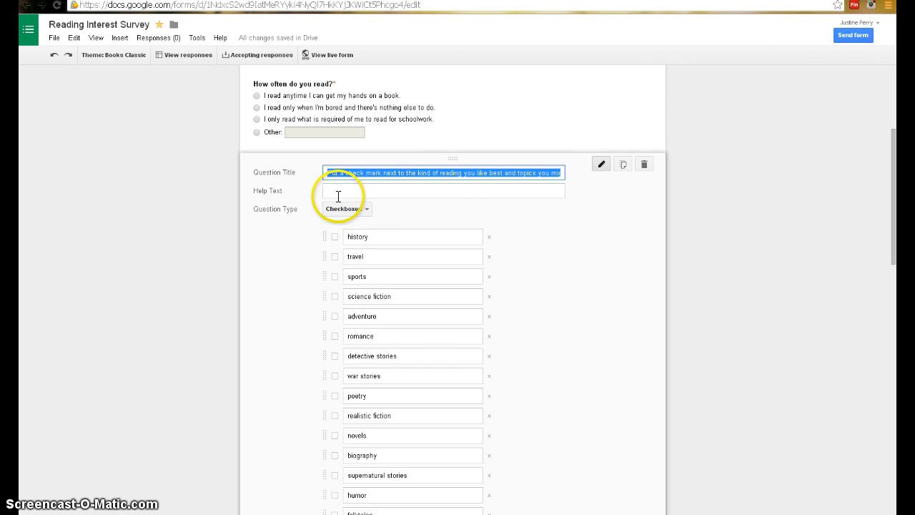
{"action": "left_click", "coordinate": [366, 173]}
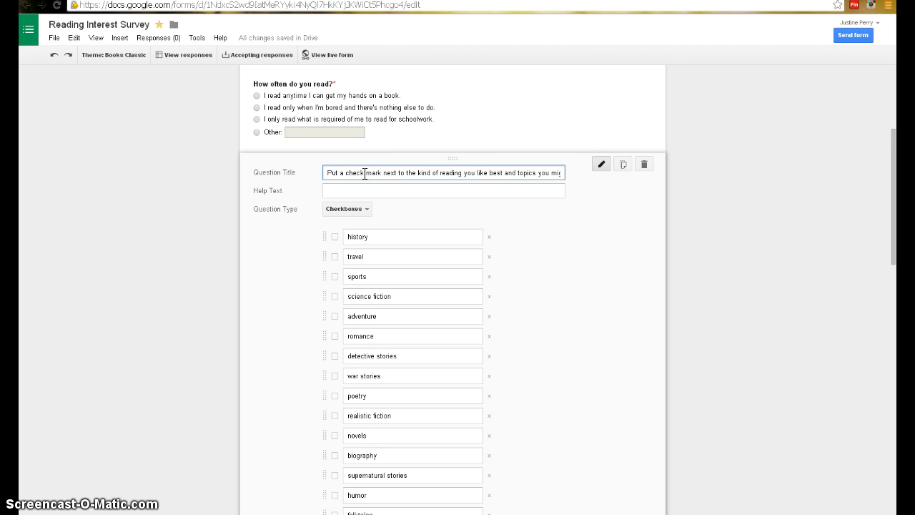
{"action": "key", "text": "BackSpace"}
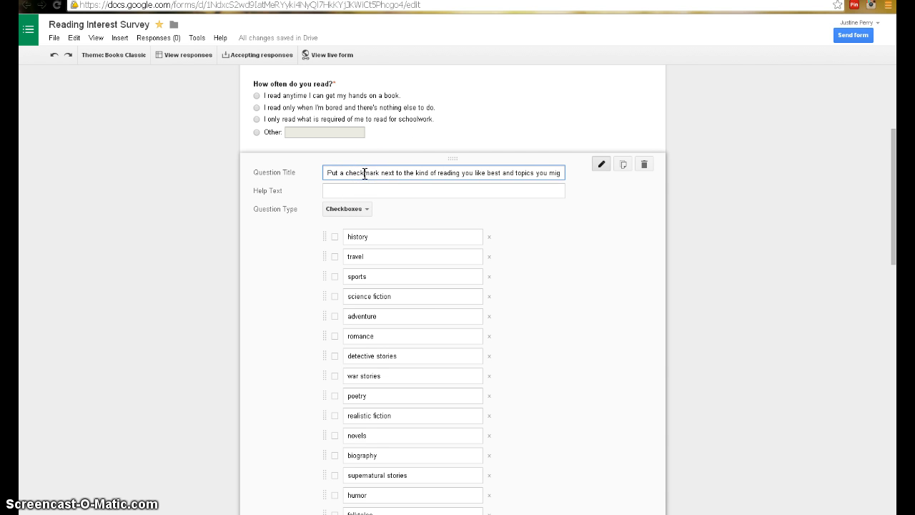
{"action": "left_click", "coordinate": [381, 213]}
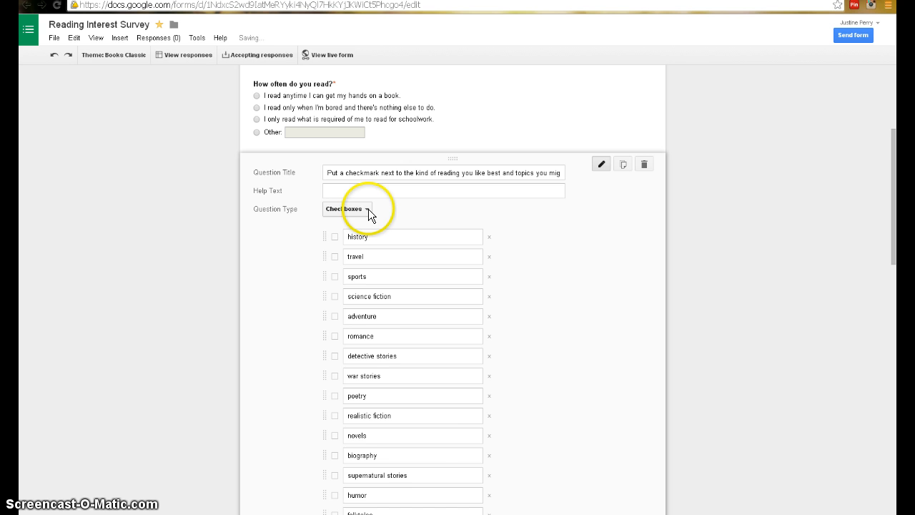
Review the checkboxes question's type choices, its list of reading topics, and its data validation and required settings.
{"action": "left_click", "coordinate": [368, 208]}
{"action": "left_click", "coordinate": [369, 74]}
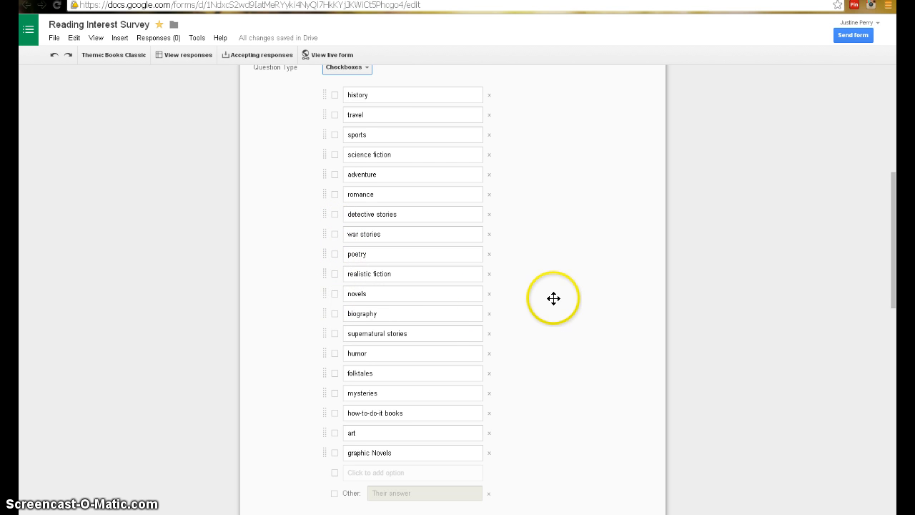
{"action": "scroll", "coordinate": [552, 296], "scroll_direction": "down", "scroll_amount": 3}
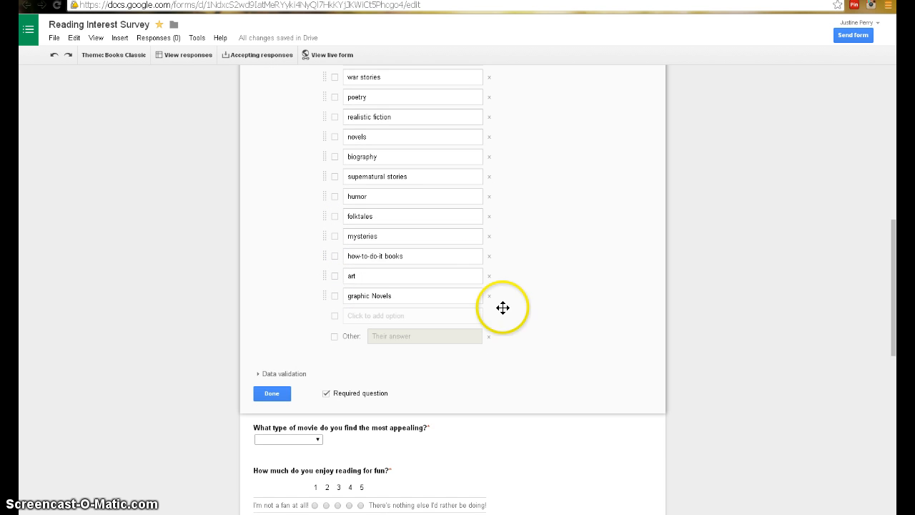
{"action": "scroll", "coordinate": [354, 219], "scroll_direction": "down", "scroll_amount": 2}
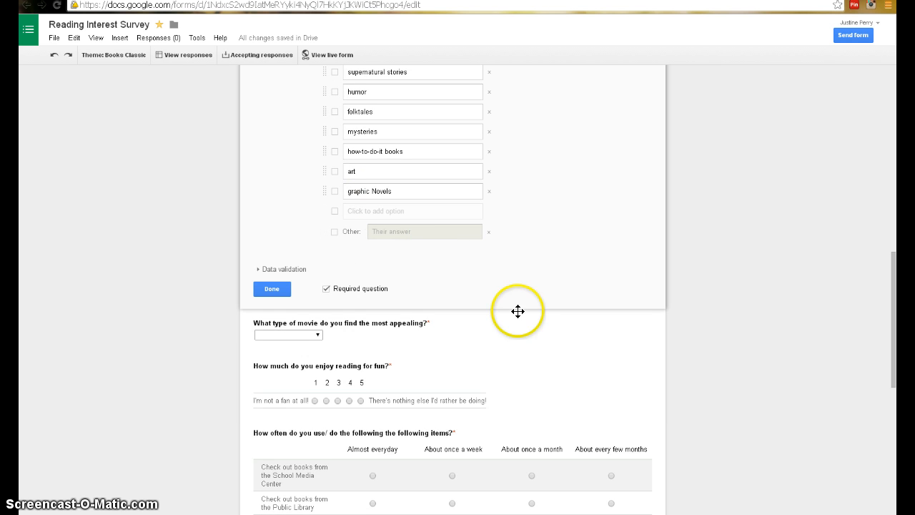
{"action": "scroll", "coordinate": [305, 227], "scroll_direction": "down", "scroll_amount": 1}
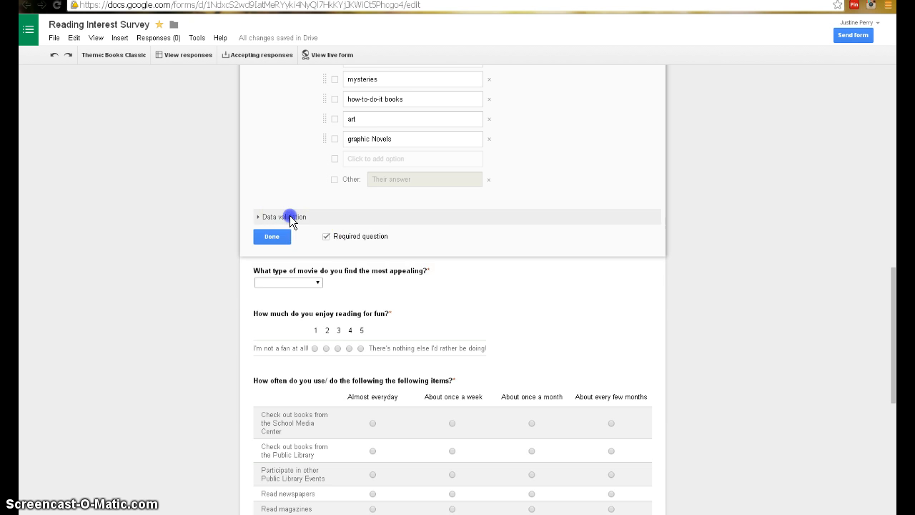
{"action": "scroll", "coordinate": [290, 215], "scroll_direction": "up", "scroll_amount": 6}
{"action": "scroll", "coordinate": [332, 246], "scroll_direction": "down", "scroll_amount": 4}
{"action": "scroll", "coordinate": [336, 241], "scroll_direction": "down", "scroll_amount": 2}
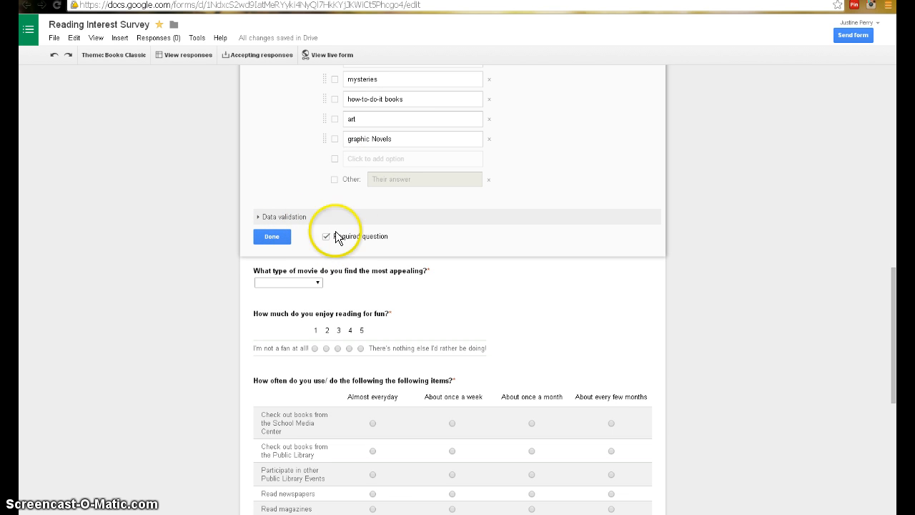
Open the "What type of movie do you find the most appealing?" question for editing and review its list options.
{"action": "left_click", "coordinate": [448, 284]}
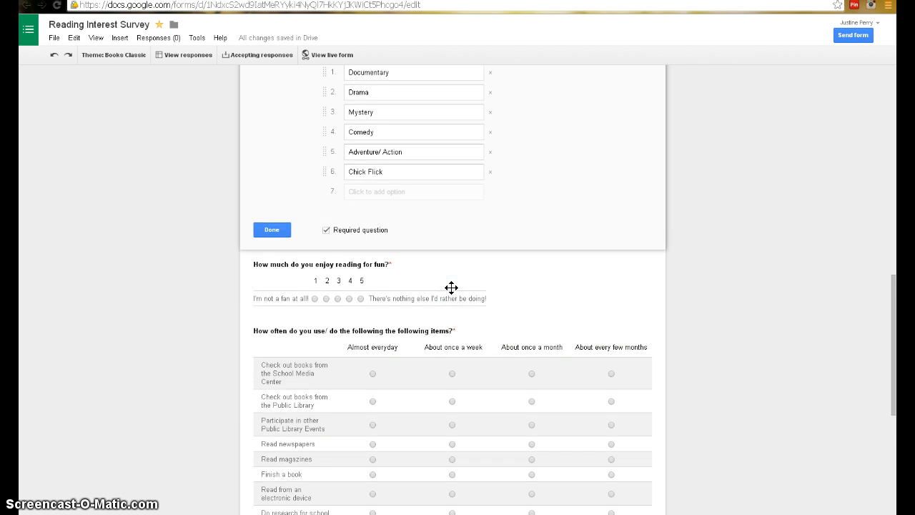
{"action": "scroll", "coordinate": [451, 287], "scroll_direction": "down", "scroll_amount": 5}
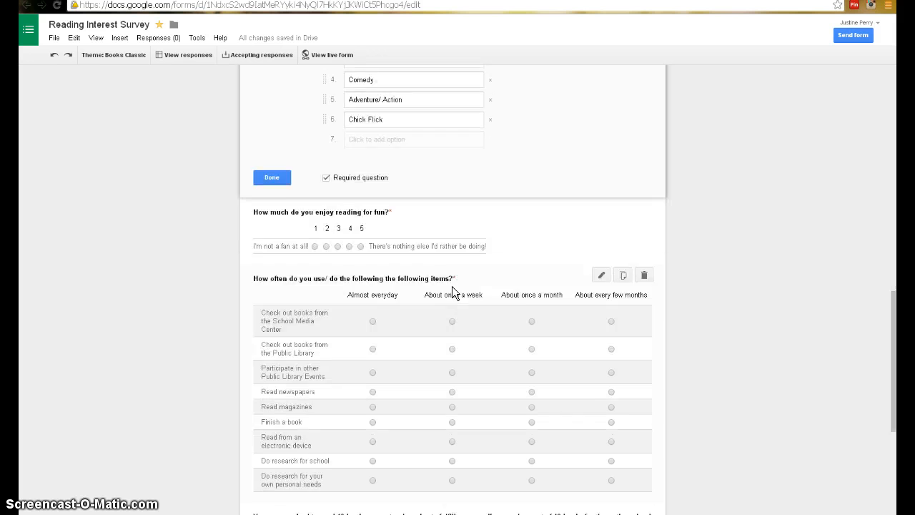
{"action": "scroll", "coordinate": [452, 286], "scroll_direction": "up", "scroll_amount": 2}
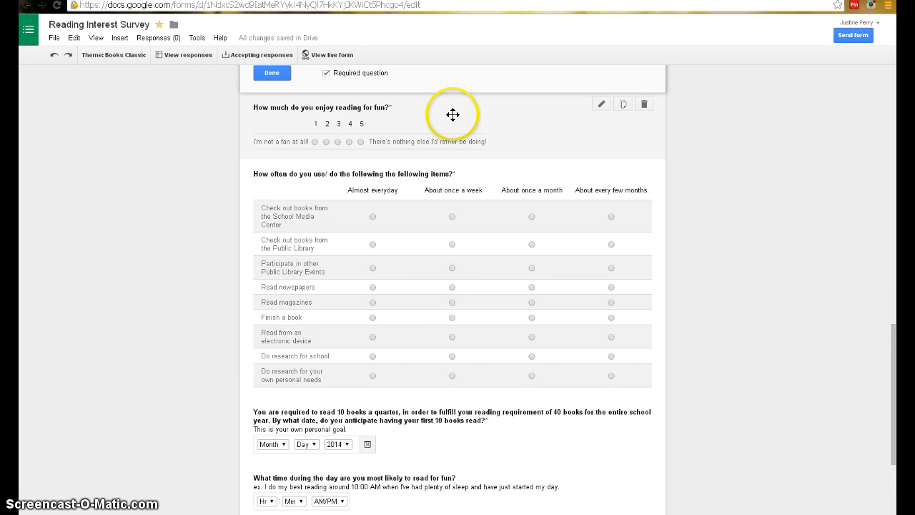
Open the "How much do you enjoy reading for fun?" question for editing, keep the Scale type, and set the scale's upper end to 10.
{"action": "left_click_drag", "start_coordinate": [452, 114], "coordinate": [490, 184]}
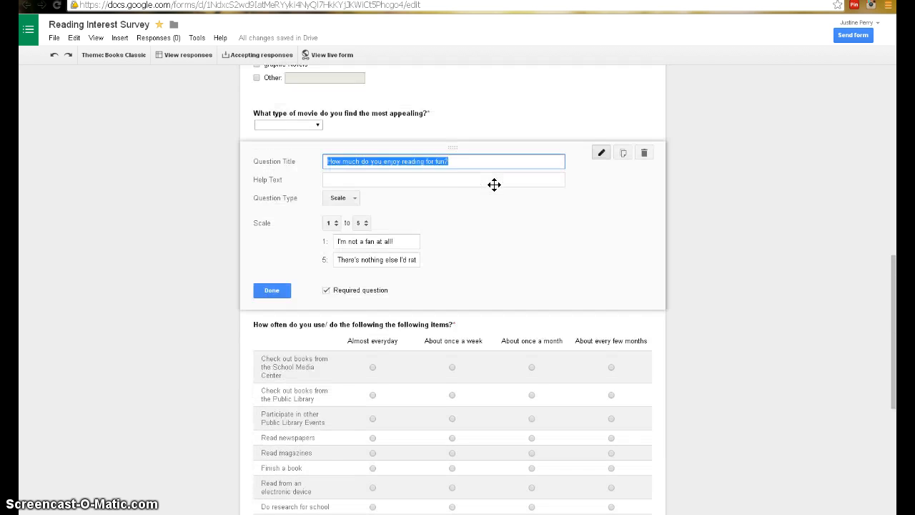
{"action": "left_click", "coordinate": [359, 201]}
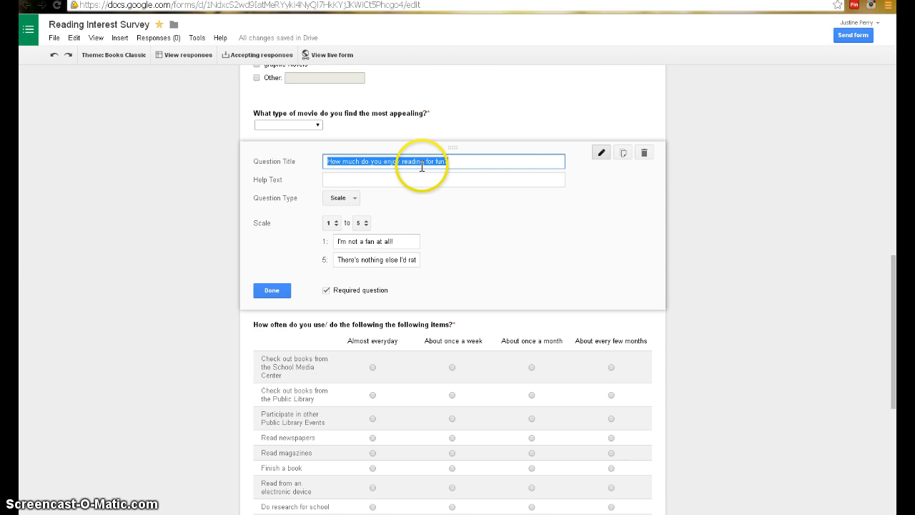
{"action": "left_click", "coordinate": [353, 198]}
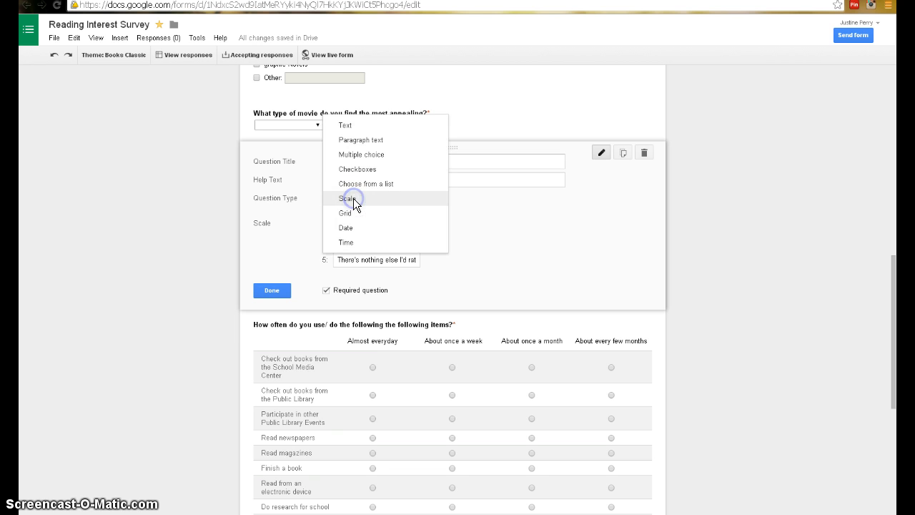
{"action": "left_click", "coordinate": [351, 198]}
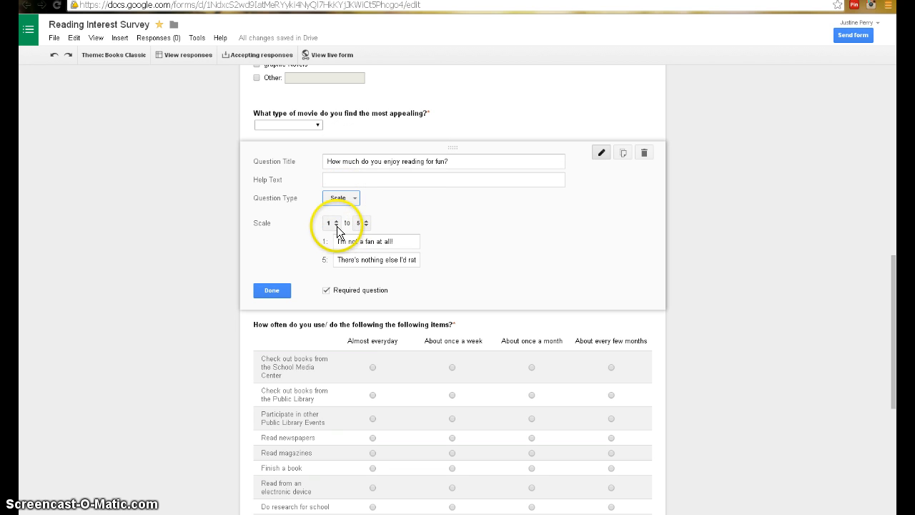
{"action": "left_click", "coordinate": [335, 225]}
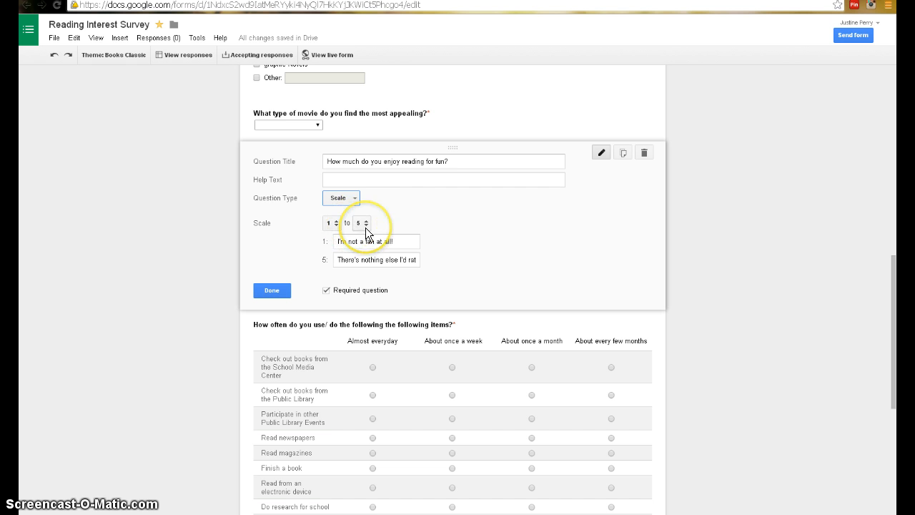
{"action": "left_click", "coordinate": [335, 227]}
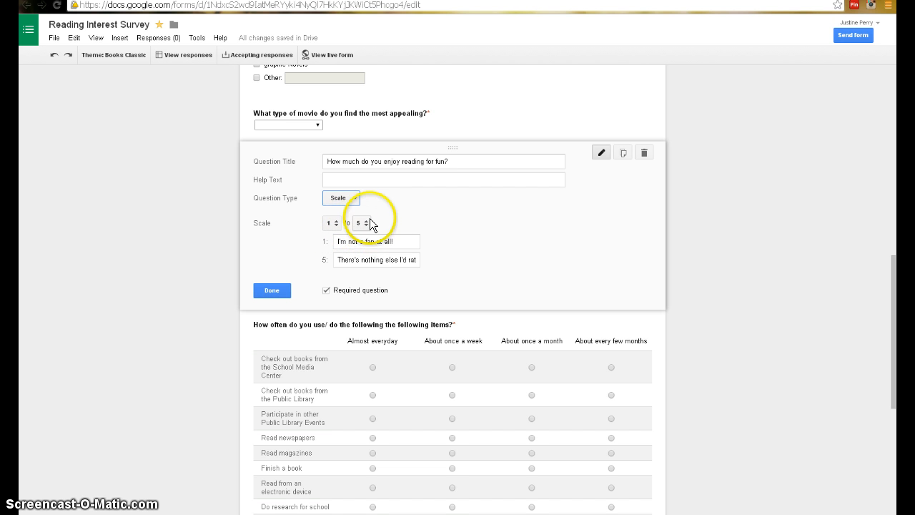
{"action": "left_click", "coordinate": [368, 223]}
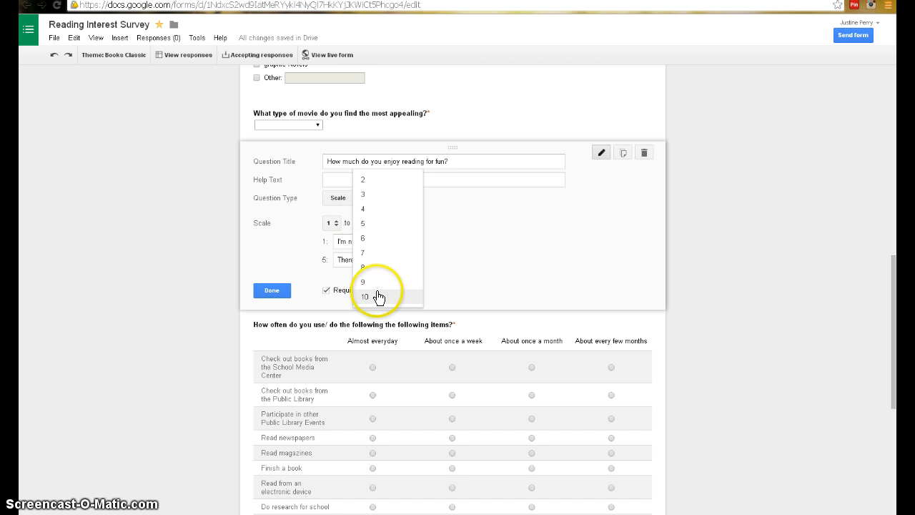
{"action": "left_click", "coordinate": [376, 296]}
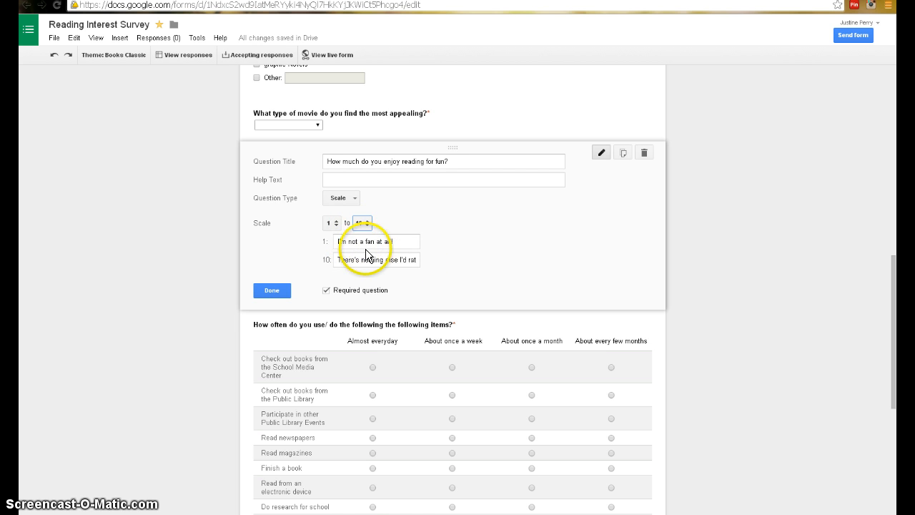
Open the grid question about how often items are used or done for editing and examine its row and column labels.
{"action": "scroll", "coordinate": [333, 293], "scroll_direction": "down", "scroll_amount": 3}
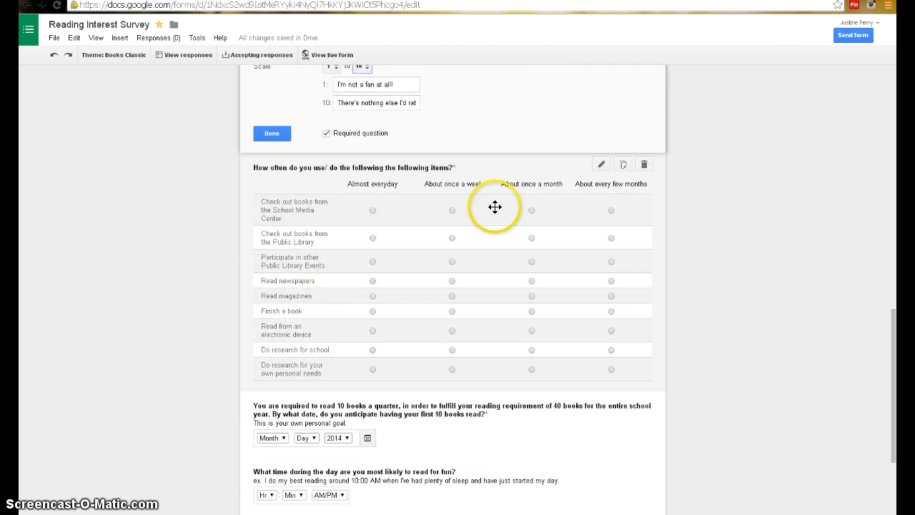
{"action": "left_click", "coordinate": [513, 171]}
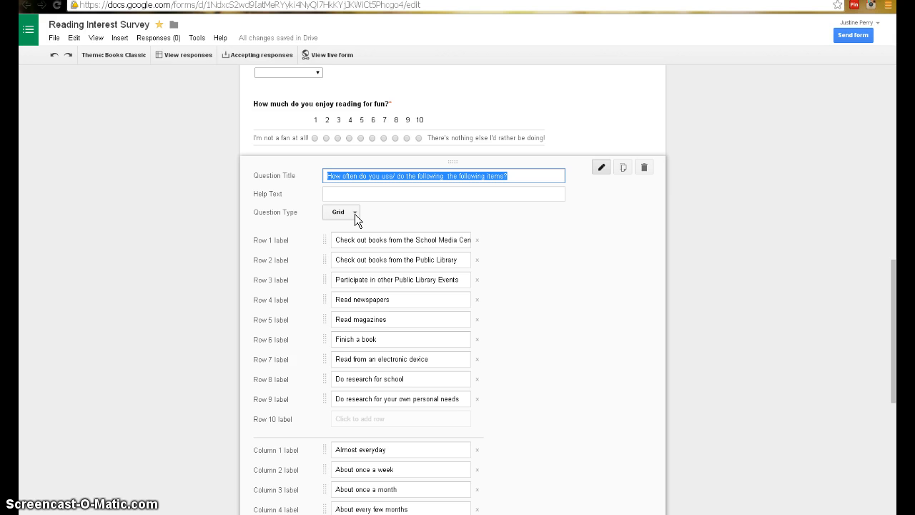
{"action": "scroll", "coordinate": [355, 214], "scroll_direction": "down", "scroll_amount": 1}
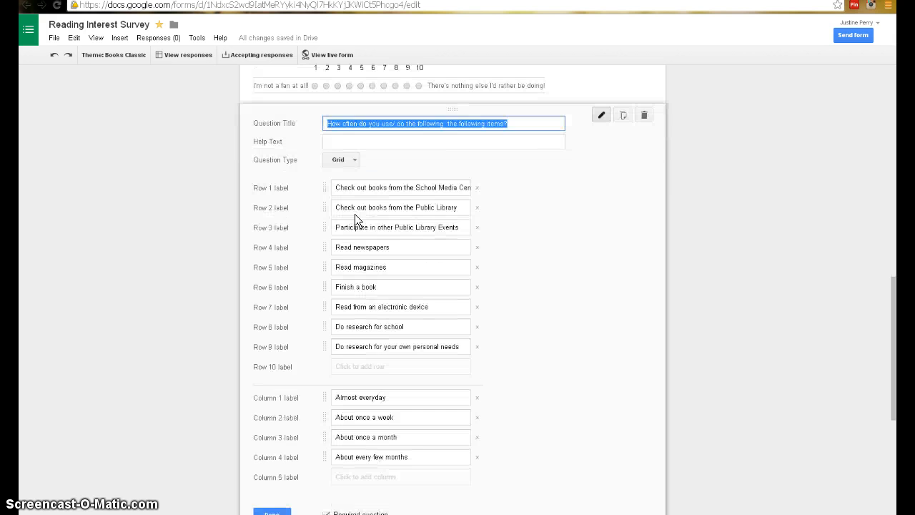
{"action": "left_click", "coordinate": [292, 191]}
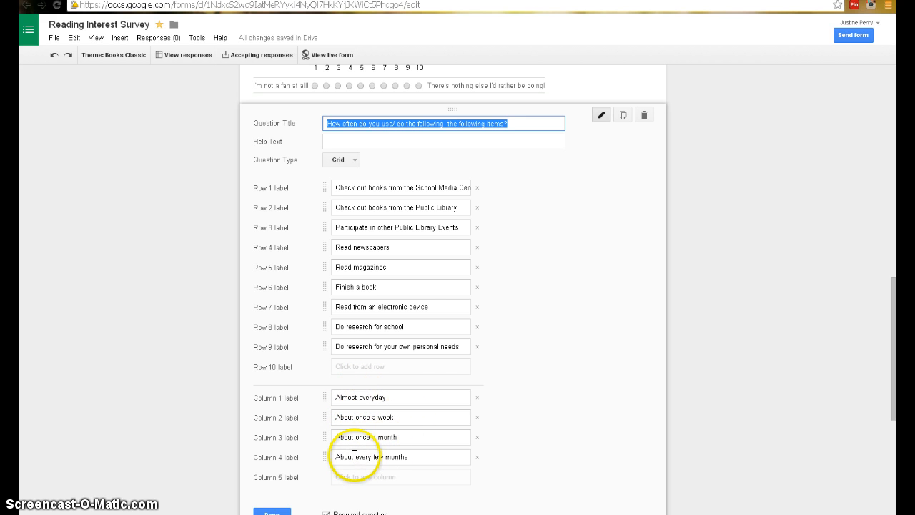
{"action": "scroll", "coordinate": [355, 456], "scroll_direction": "up", "scroll_amount": 3}
{"action": "scroll", "coordinate": [350, 438], "scroll_direction": "down", "scroll_amount": 2}
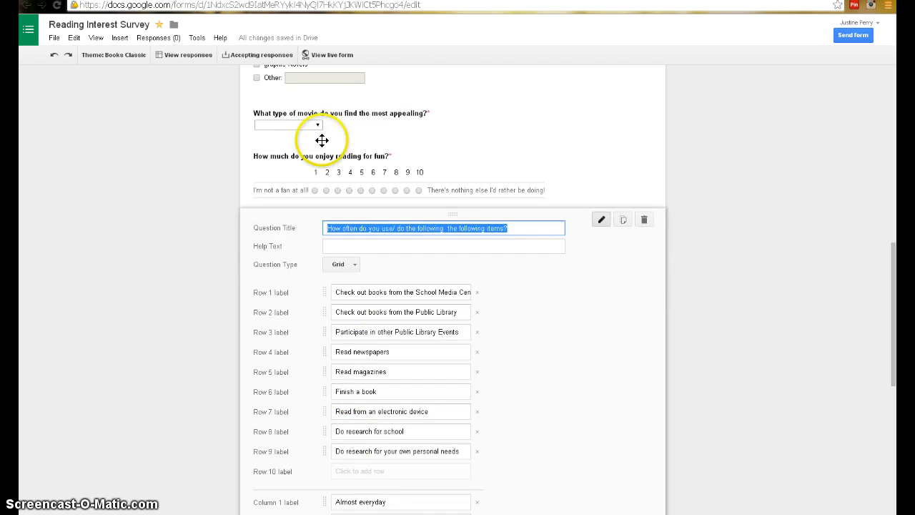
View the live form and try its grid, answering the first five rows alternately with "Almost everyday" and "About once a week".
{"action": "left_click", "coordinate": [324, 56]}
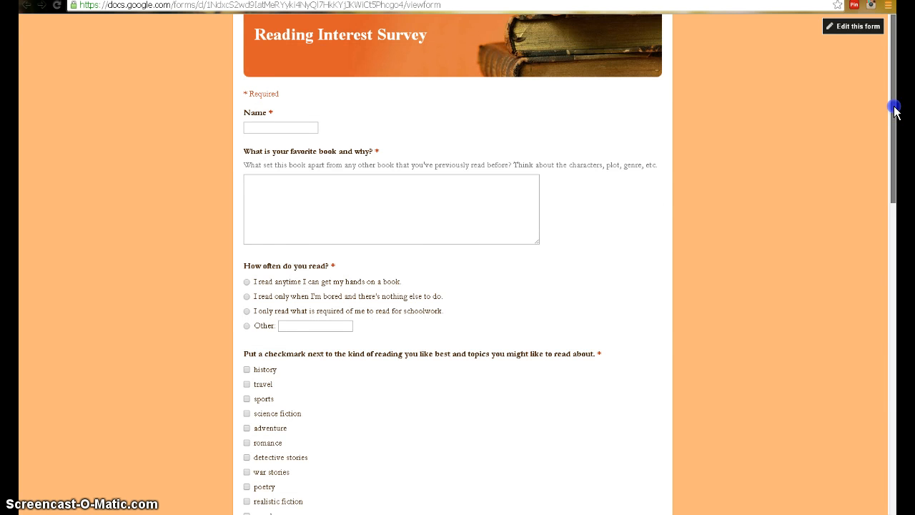
{"action": "left_click_drag", "start_coordinate": [894, 106], "coordinate": [894, 365]}
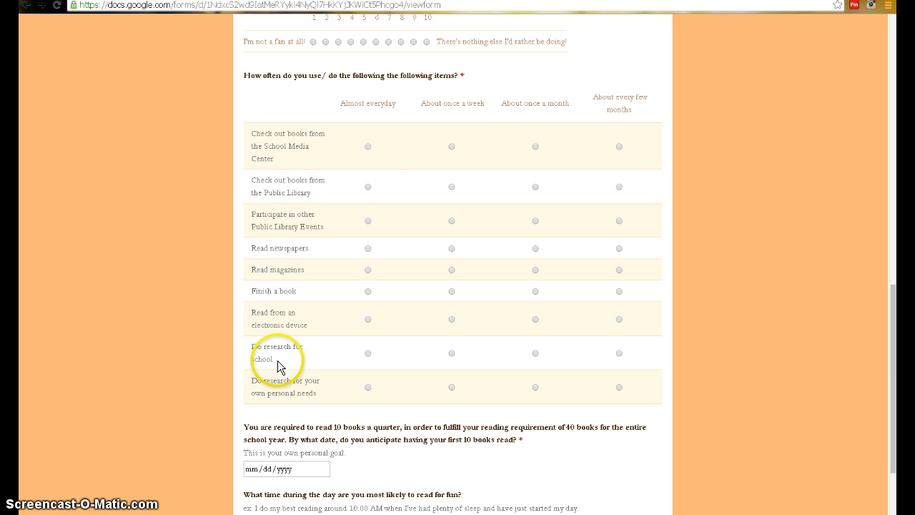
{"action": "left_click", "coordinate": [450, 188]}
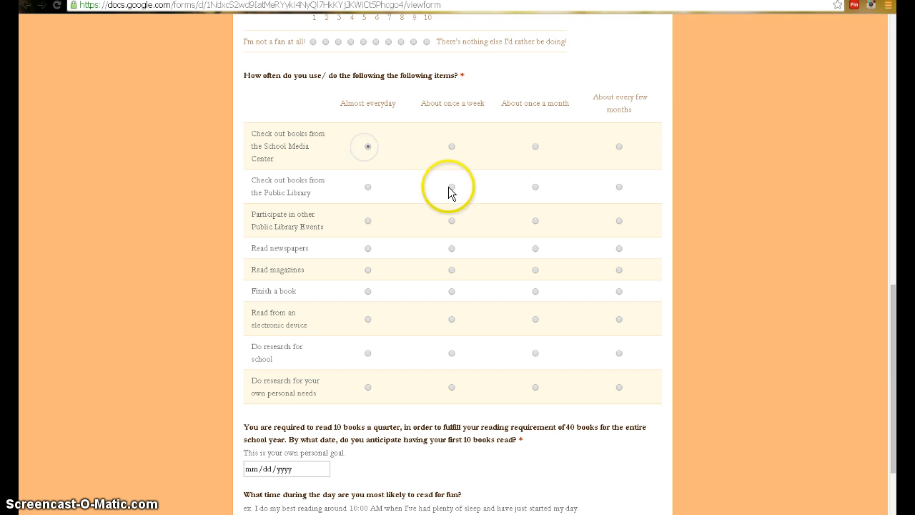
{"action": "left_click", "coordinate": [370, 222]}
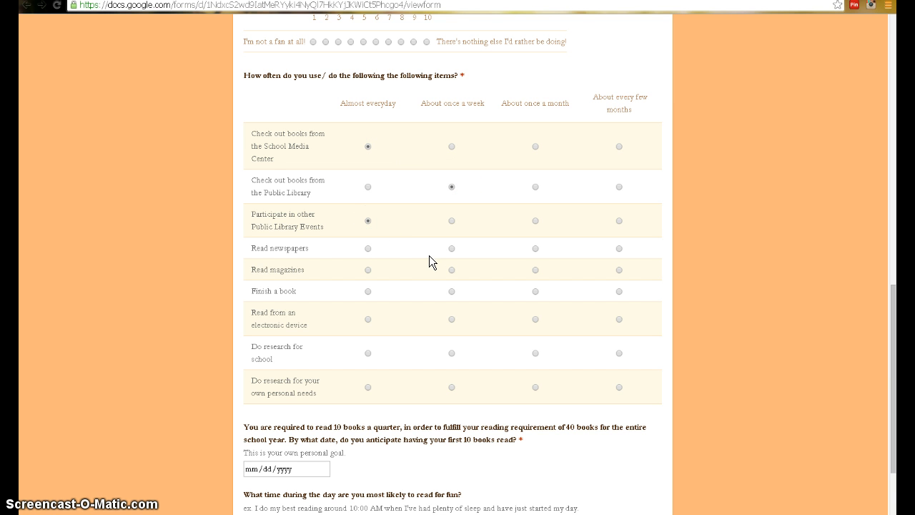
{"action": "left_click", "coordinate": [450, 249]}
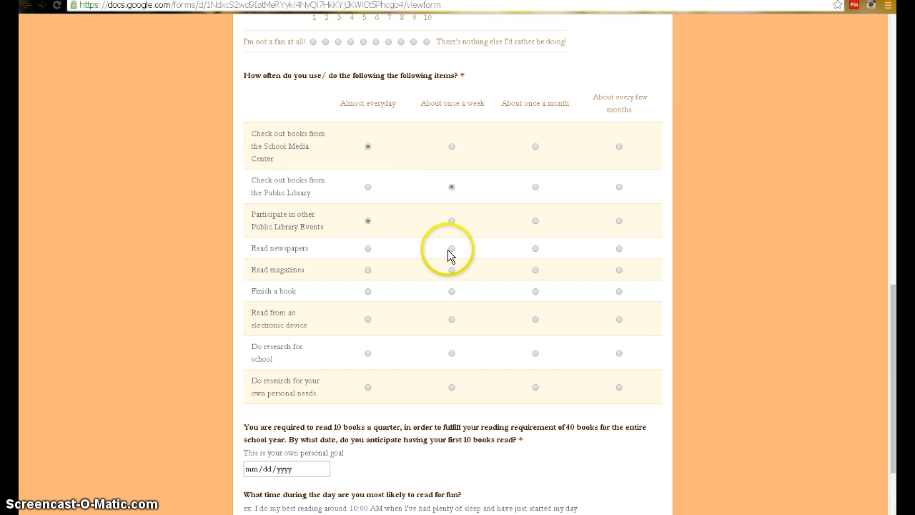
{"action": "left_click", "coordinate": [368, 270]}
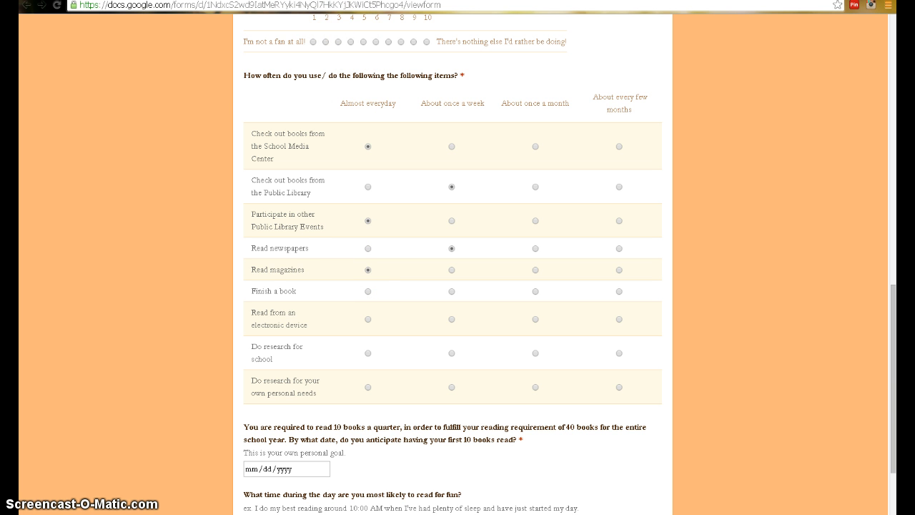
Return to the form editor, open the date question about the first 10 books for editing, and review its title, help text and date options.
{"action": "left_click", "coordinate": [274, 1]}
{"action": "scroll", "coordinate": [455, 263], "scroll_direction": "down", "scroll_amount": 5}
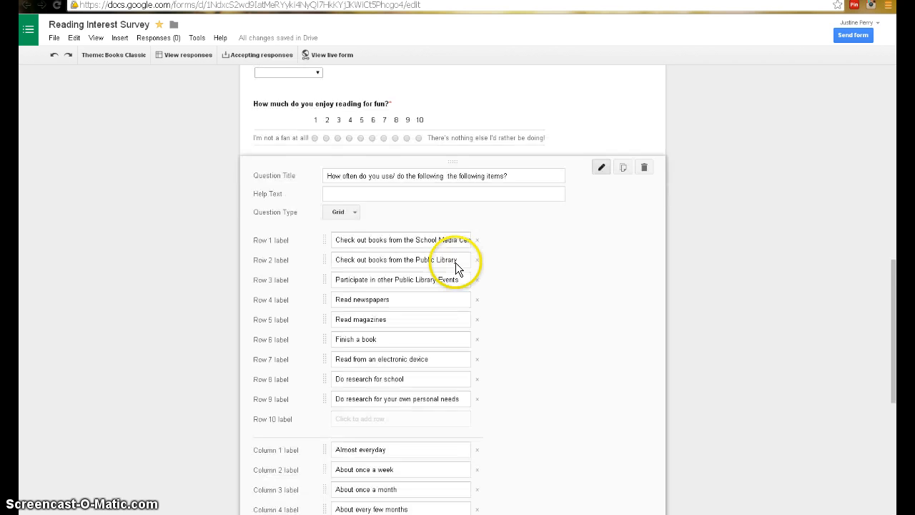
{"action": "scroll", "coordinate": [455, 263], "scroll_direction": "down", "scroll_amount": 1}
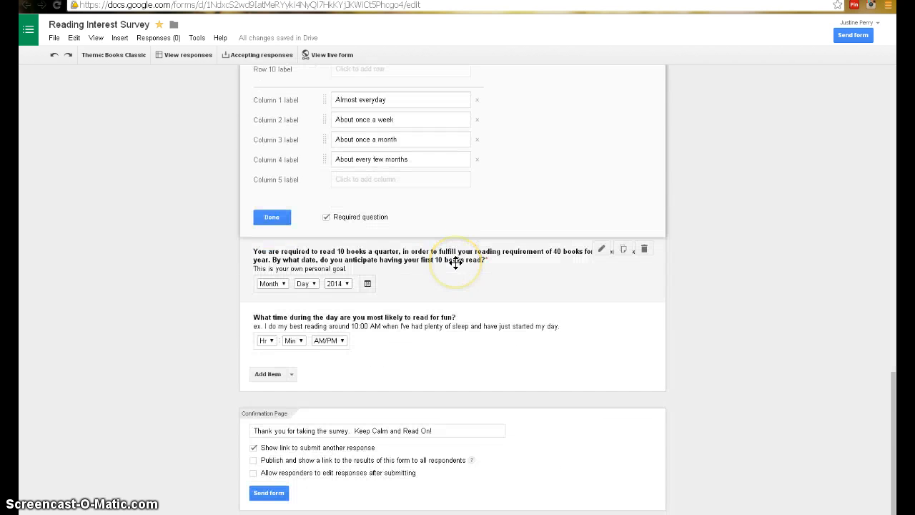
{"action": "left_click", "coordinate": [523, 280]}
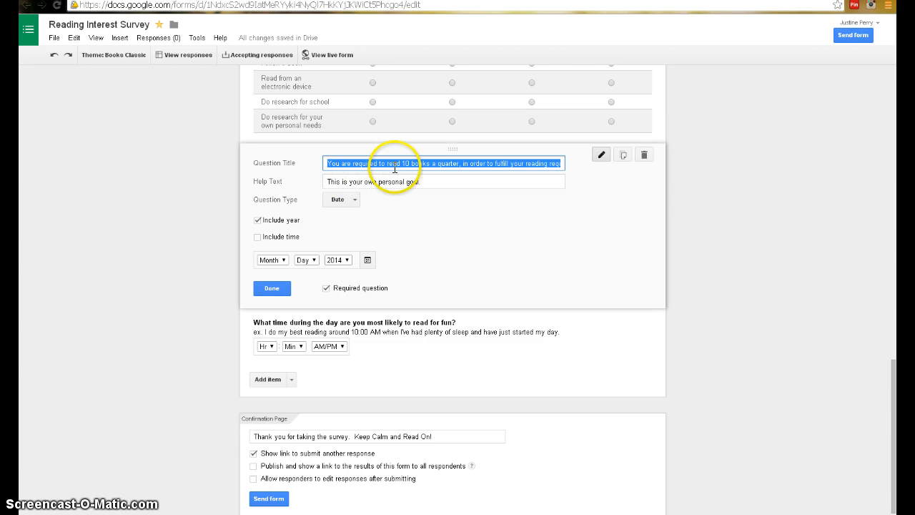
{"action": "left_click_drag", "start_coordinate": [484, 164], "coordinate": [568, 161]}
{"action": "left_click", "coordinate": [516, 162]}
{"action": "left_click", "coordinate": [464, 181]}
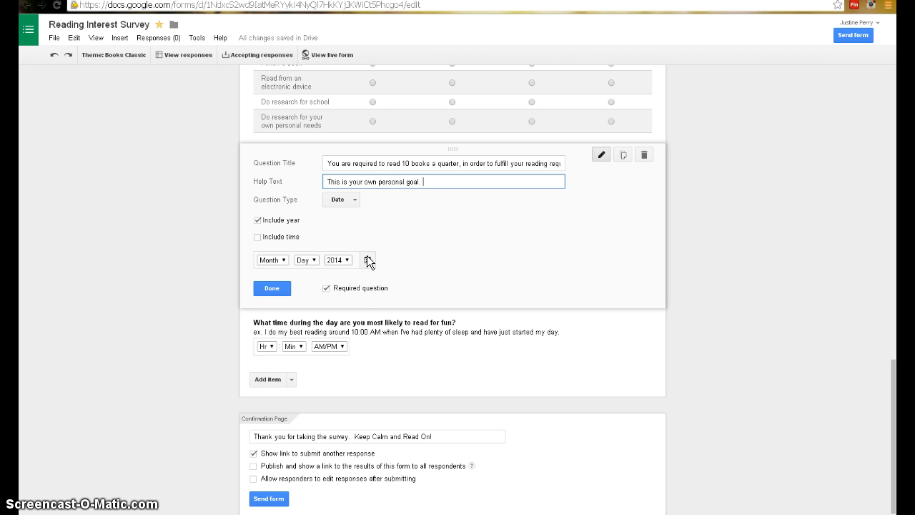
Open the "What time during the day are you most likely to read for fun?" question for editing and review its Time settings.
{"action": "scroll", "coordinate": [360, 295], "scroll_direction": "down", "scroll_amount": 1}
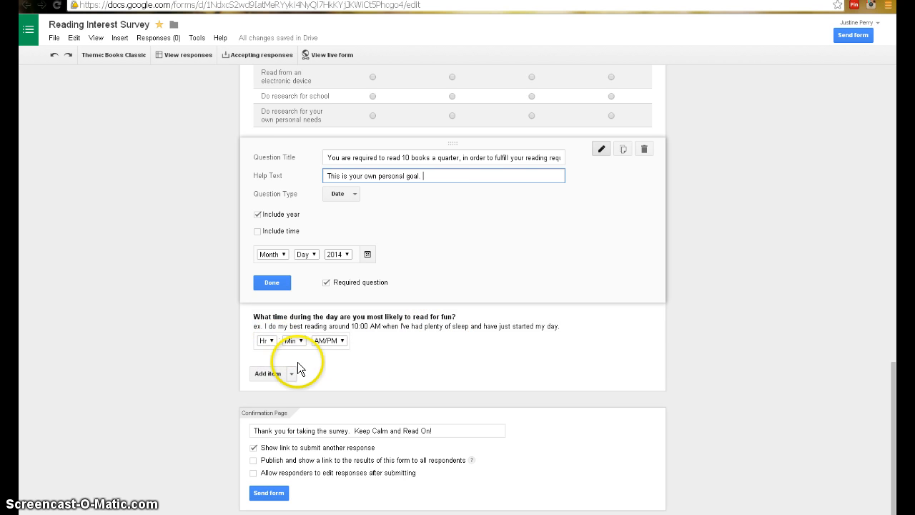
{"action": "left_click", "coordinate": [417, 343]}
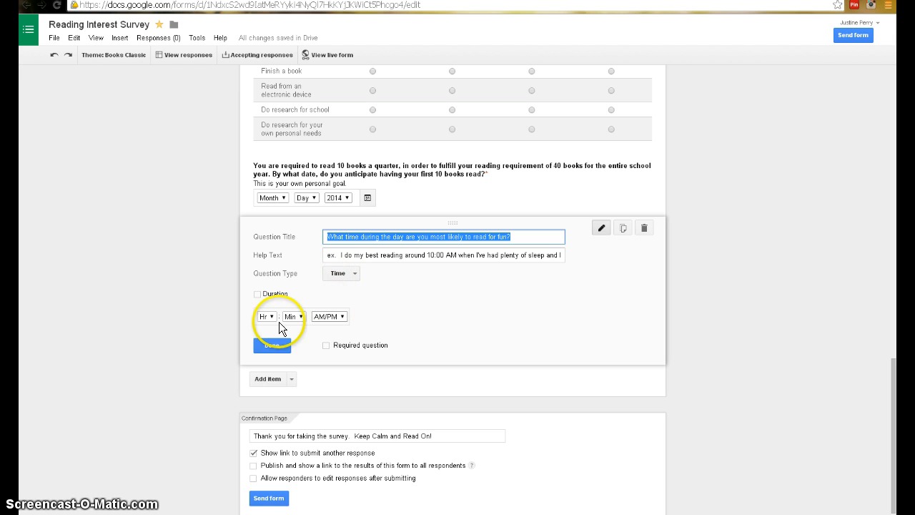
{"action": "scroll", "coordinate": [440, 317], "scroll_direction": "down", "scroll_amount": 1}
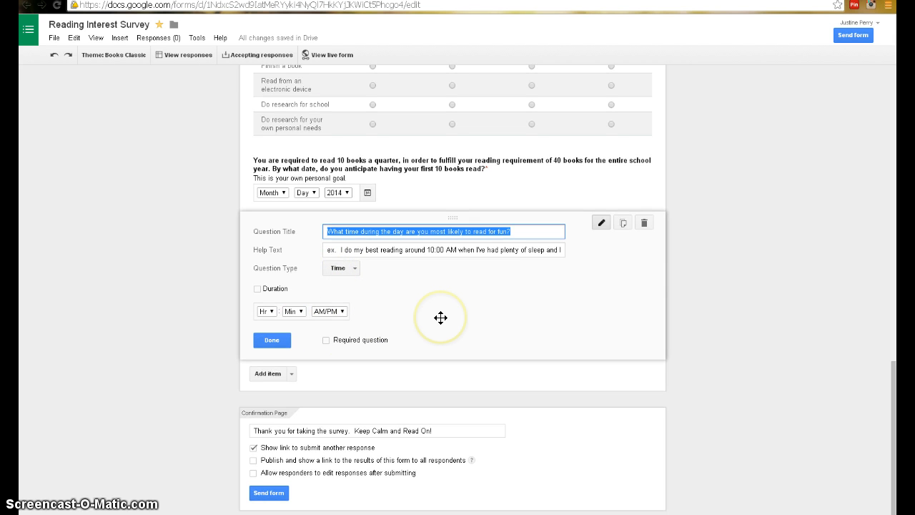
{"action": "left_click", "coordinate": [338, 377]}
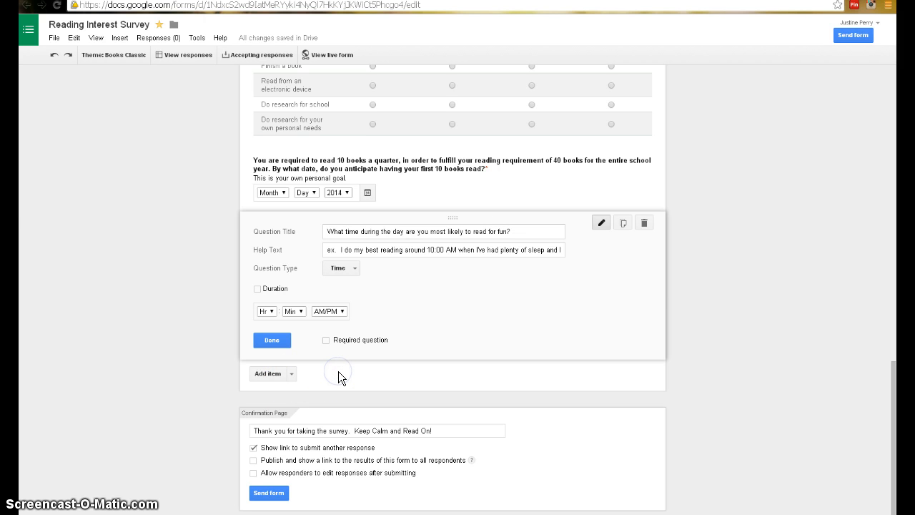
{"action": "left_click_drag", "start_coordinate": [281, 376], "coordinate": [351, 276]}
{"action": "left_click", "coordinate": [318, 349]}
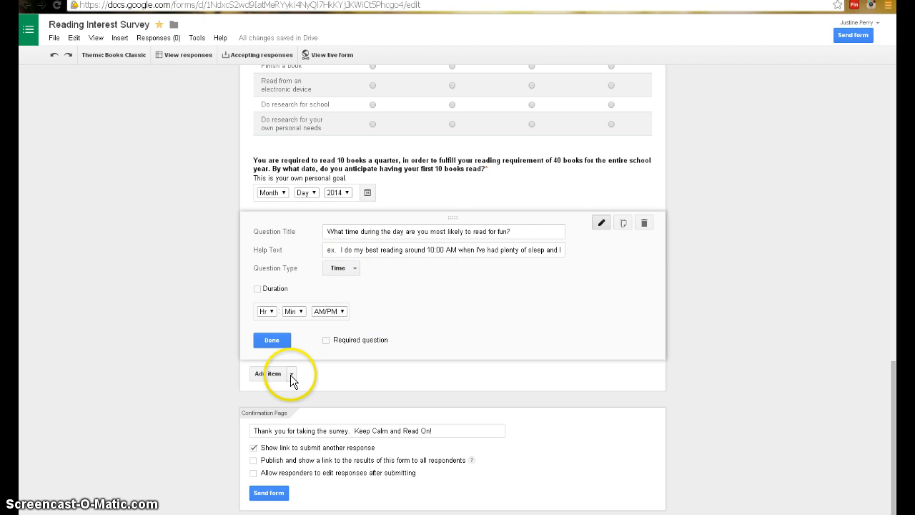
{"action": "left_click_drag", "start_coordinate": [321, 357], "coordinate": [267, 378]}
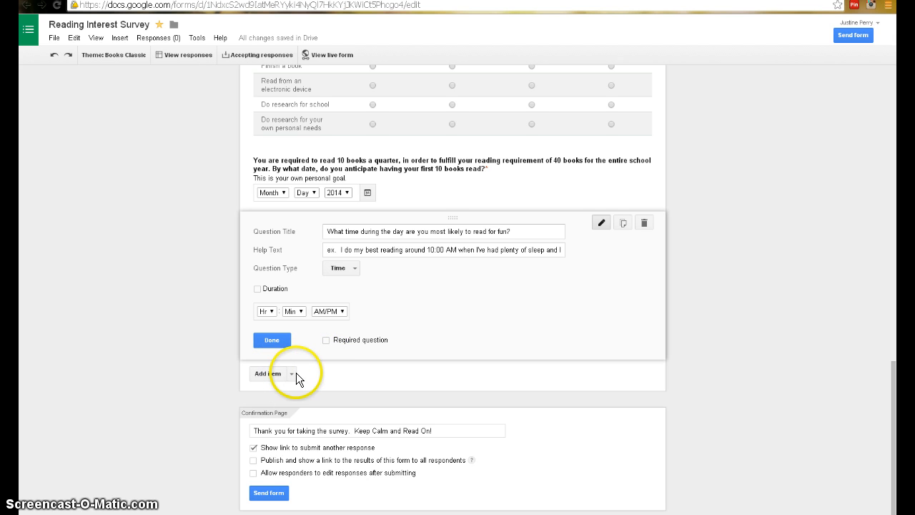
Review the basic, advanced and layout item types that can be added, and open the 10-books date question for editing.
{"action": "left_click", "coordinate": [292, 373]}
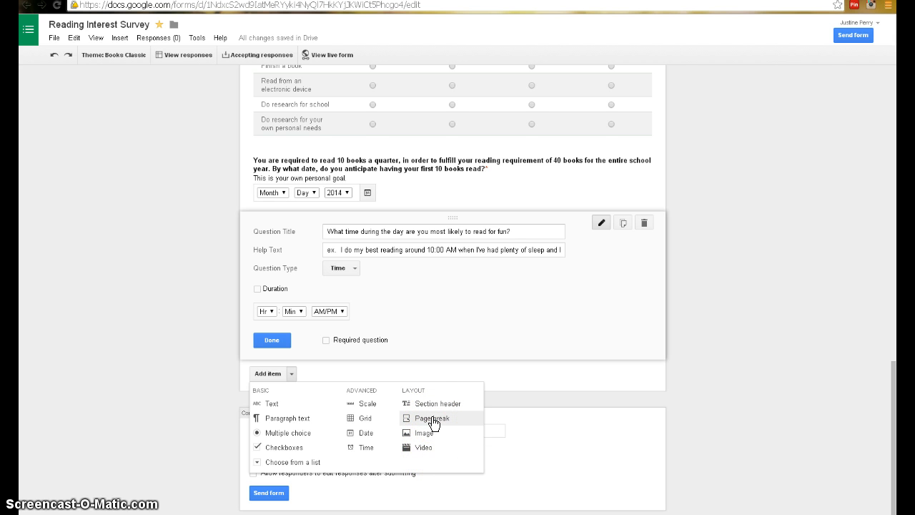
{"action": "left_click", "coordinate": [249, 157]}
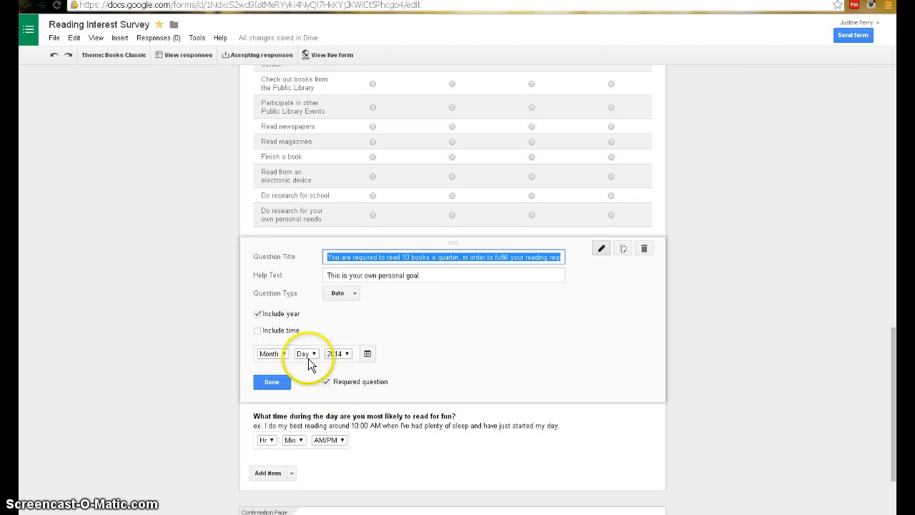
{"action": "left_click", "coordinate": [291, 473]}
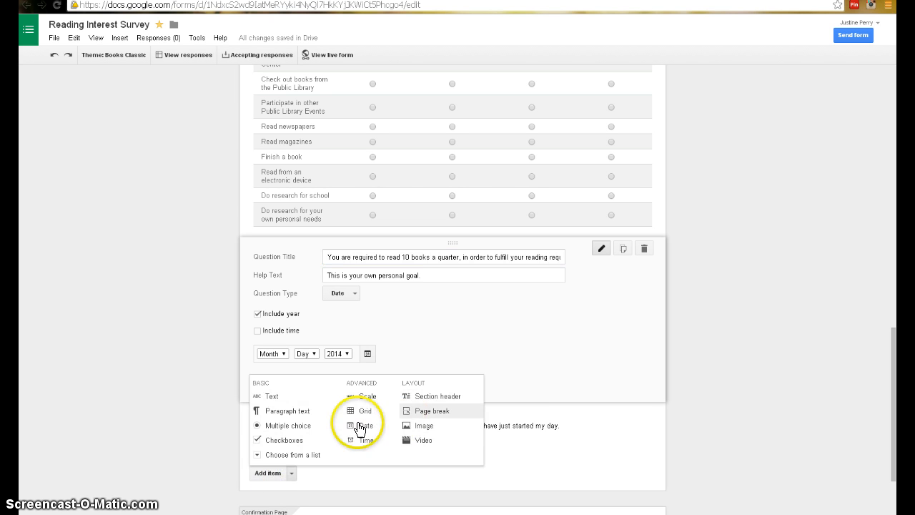
{"action": "left_click", "coordinate": [255, 332]}
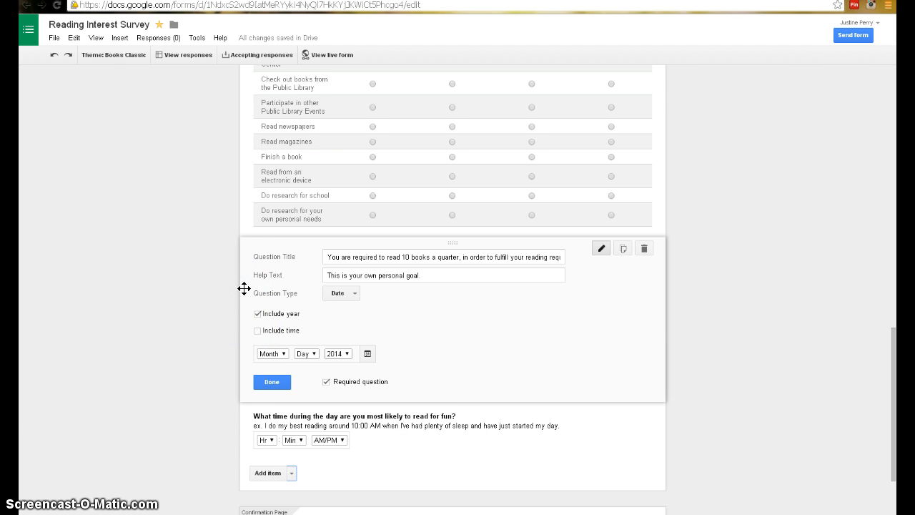
{"action": "left_click", "coordinate": [243, 289]}
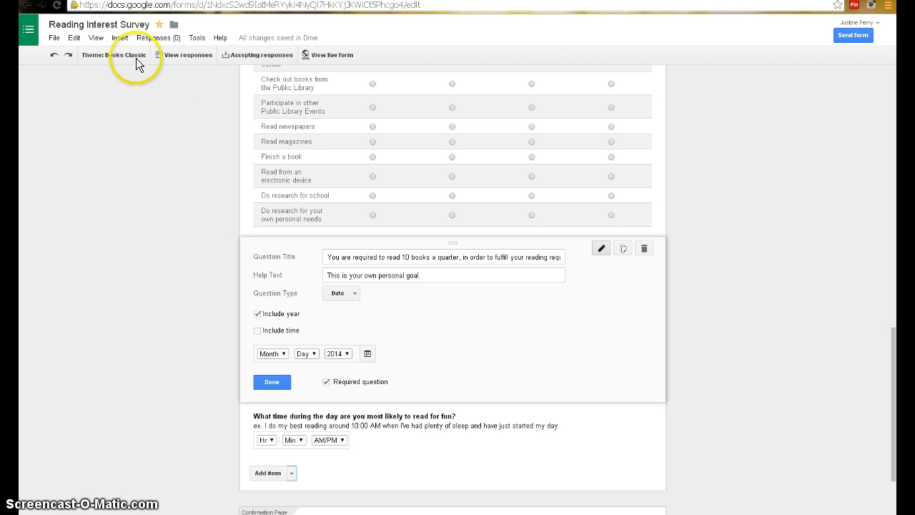
Insert a page break after the 10-books date question and title the new page "page break".
{"action": "left_click", "coordinate": [118, 38]}
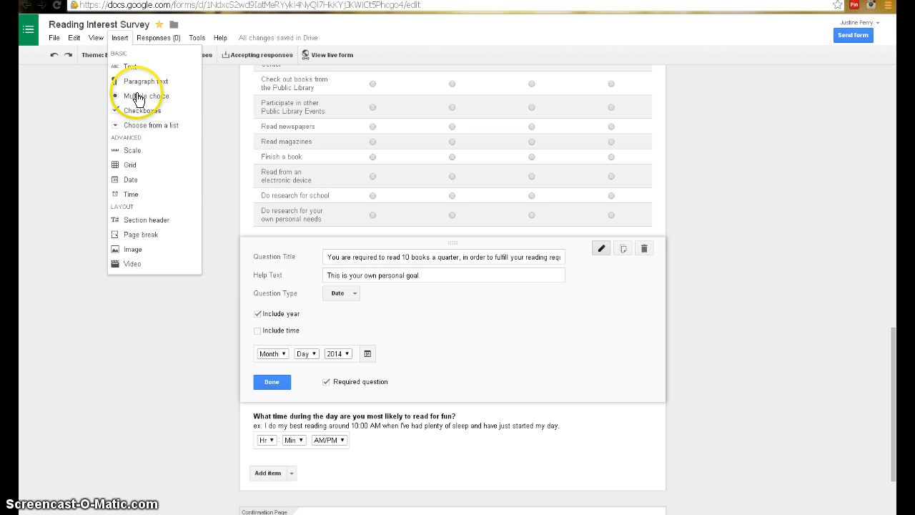
{"action": "left_click", "coordinate": [151, 235]}
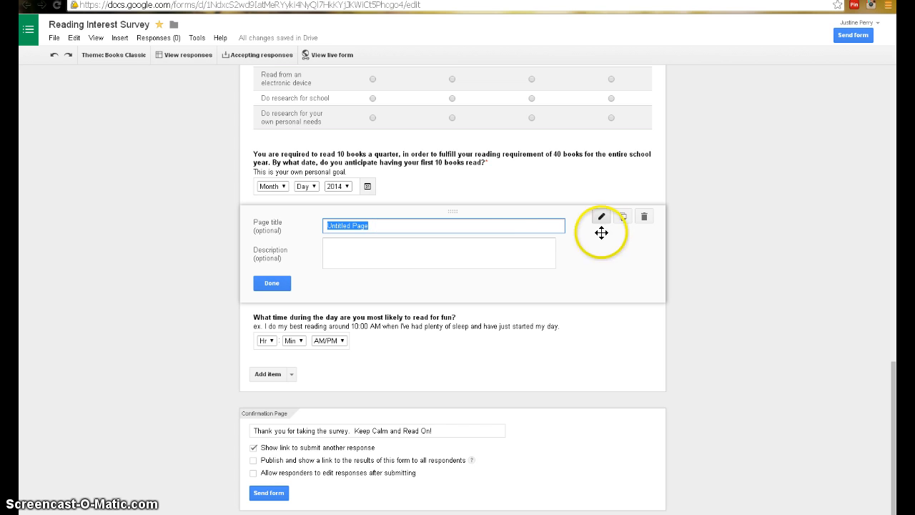
{"action": "type", "text": "page break"}
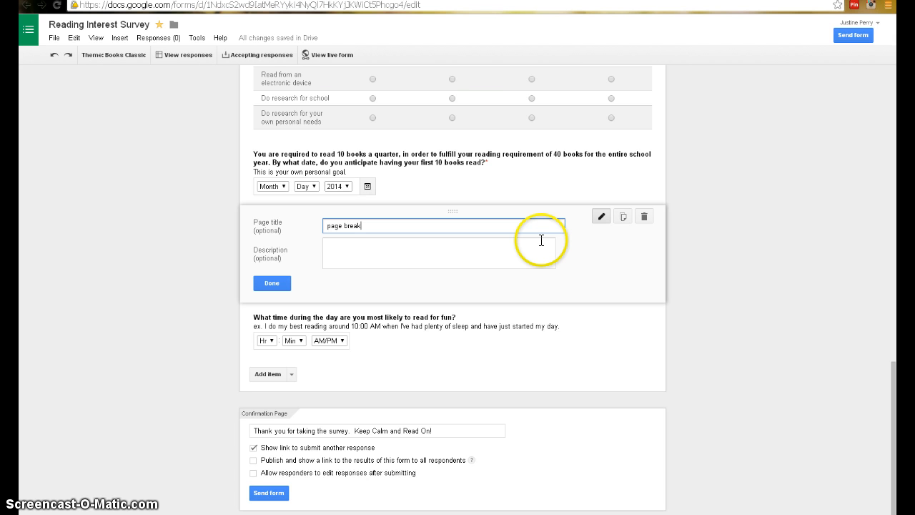
{"action": "left_click", "coordinate": [275, 283]}
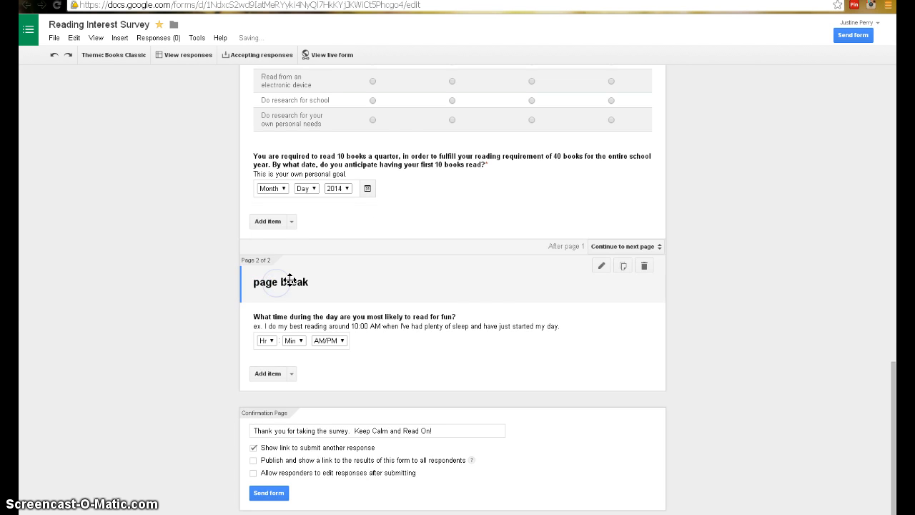
View the live form, try to continue past its first page without answering the required questions, and return to the form editor.
{"action": "left_click", "coordinate": [327, 55]}
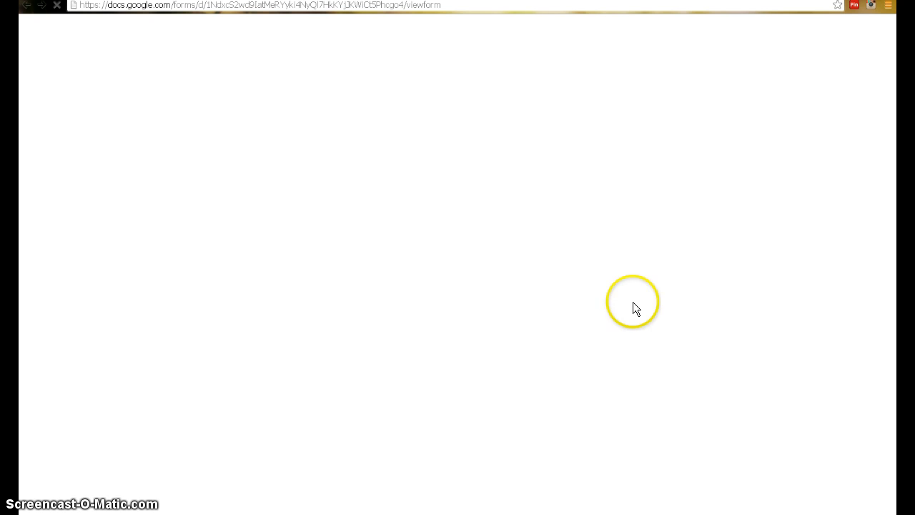
{"action": "scroll", "coordinate": [632, 301], "scroll_direction": "down", "scroll_amount": 7}
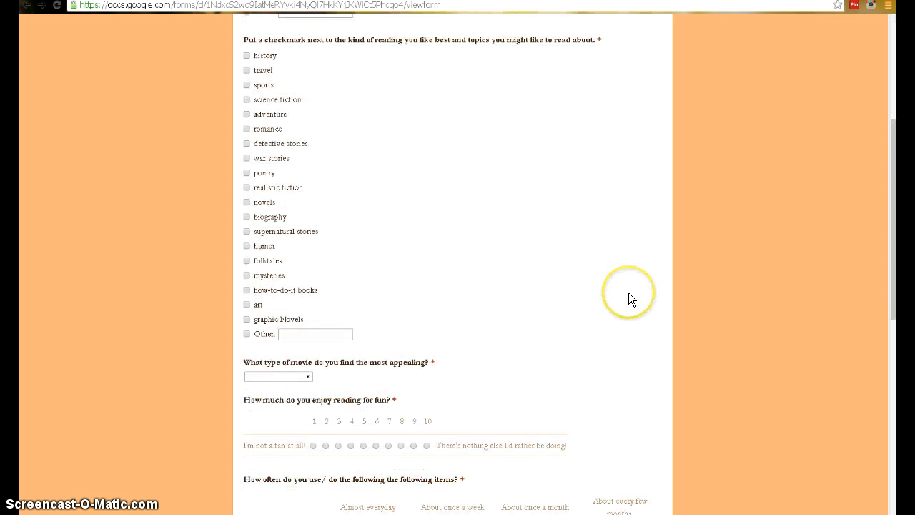
{"action": "scroll", "coordinate": [629, 293], "scroll_direction": "down", "scroll_amount": 3}
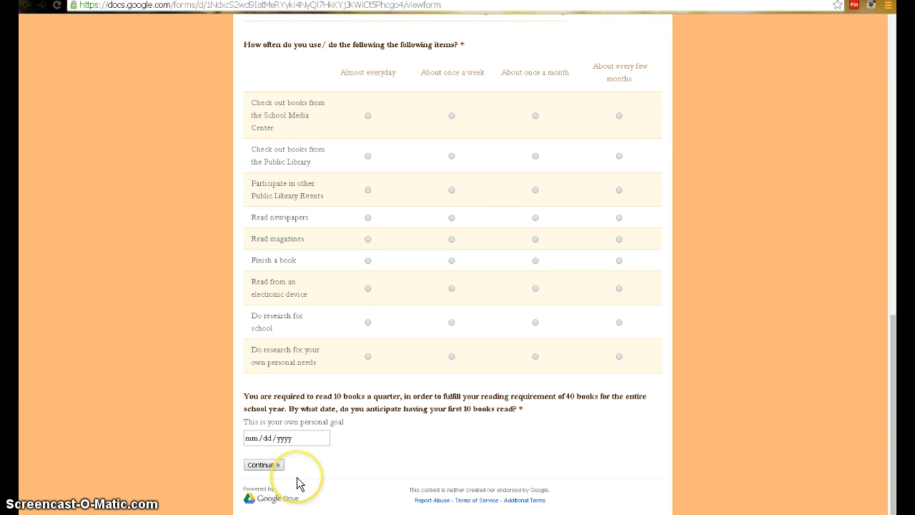
{"action": "left_click", "coordinate": [263, 465]}
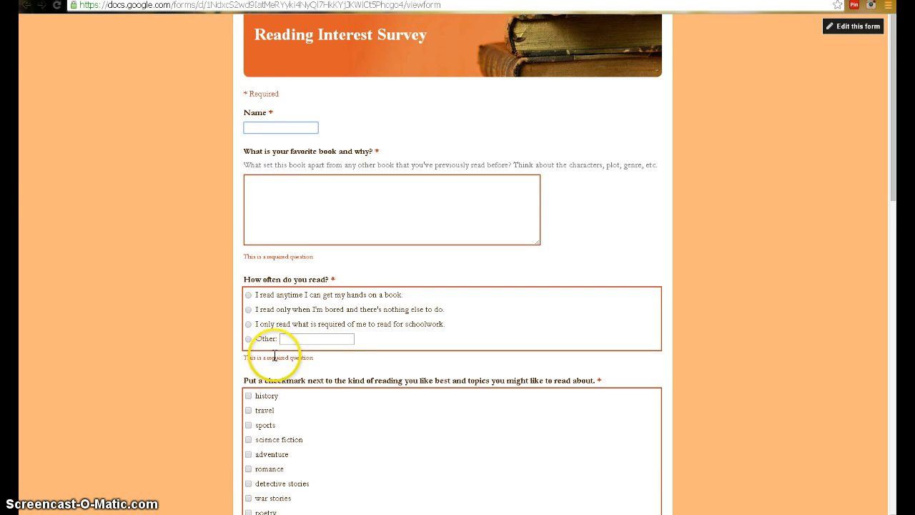
{"action": "scroll", "coordinate": [272, 354], "scroll_direction": "down", "scroll_amount": 7}
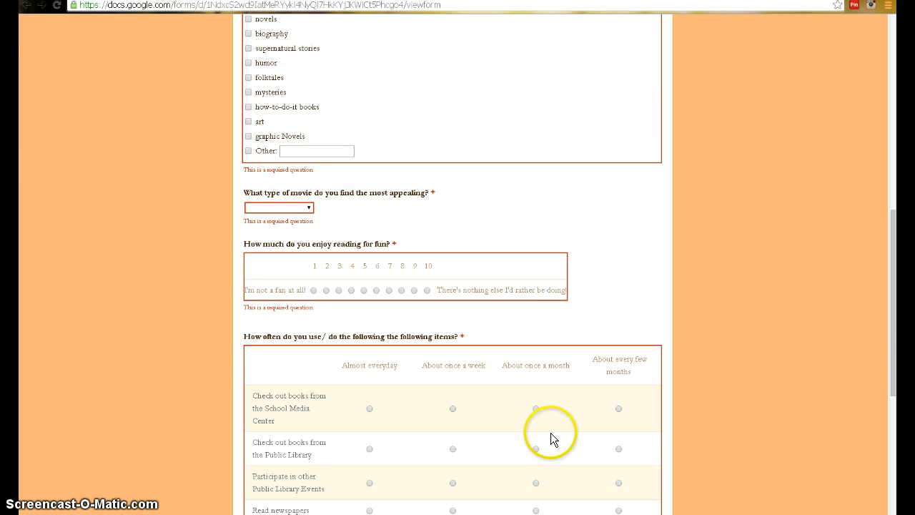
{"action": "key", "text": "ctrl+w"}
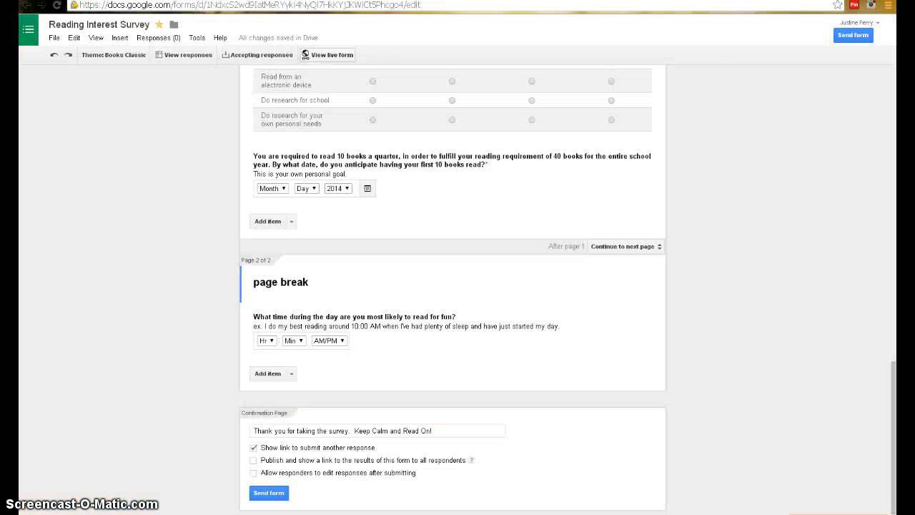
Delete the page break between the date question and the time question.
{"action": "mouse_move", "coordinate": [423, 311]}
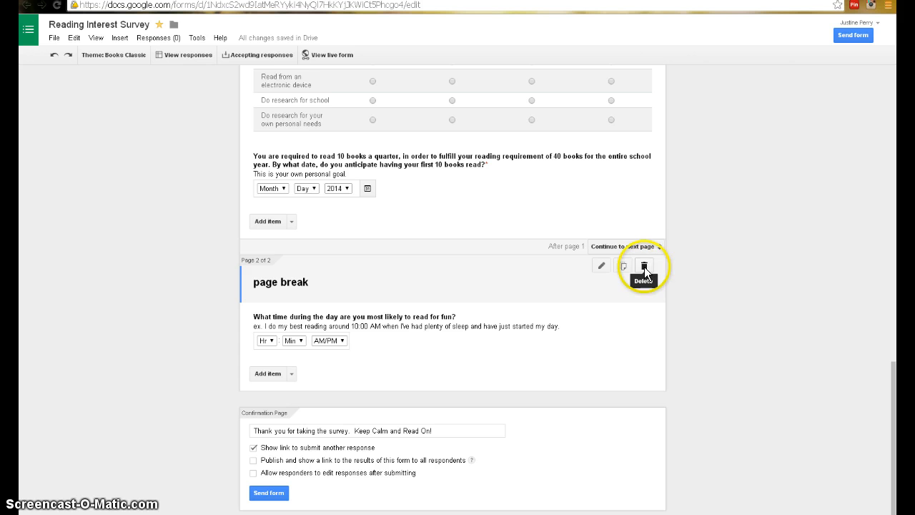
{"action": "left_click", "coordinate": [644, 266]}
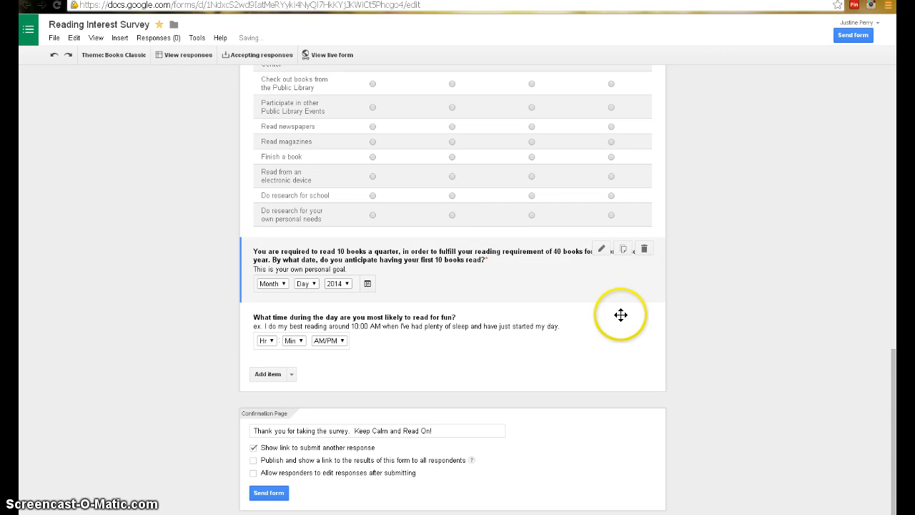
Start inserting an image after the 10-books date question and look through the upload and Google search image sources.
{"action": "scroll", "coordinate": [600, 317], "scroll_direction": "up", "scroll_amount": 2}
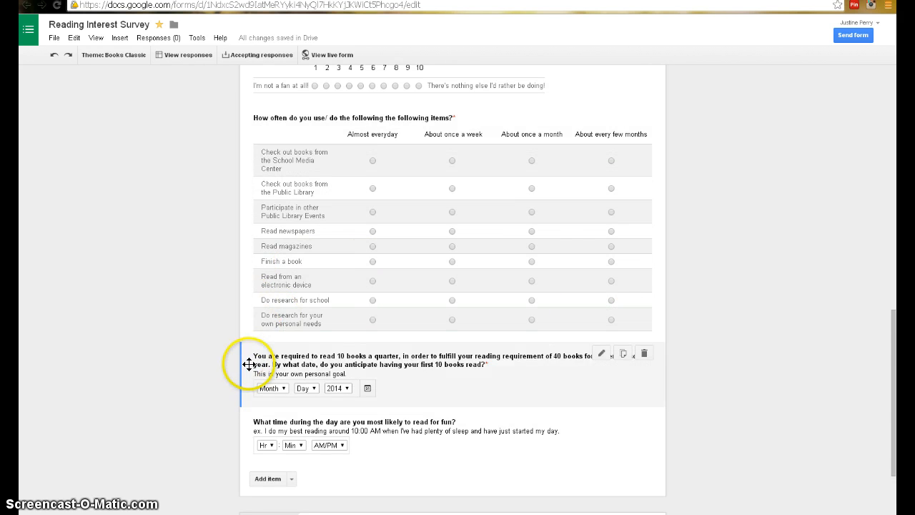
{"action": "left_click", "coordinate": [128, 39]}
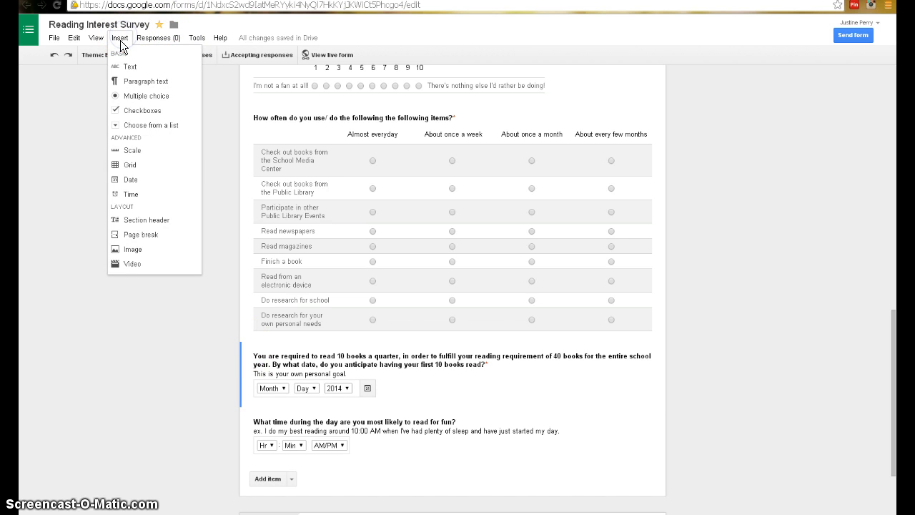
{"action": "left_click", "coordinate": [144, 251]}
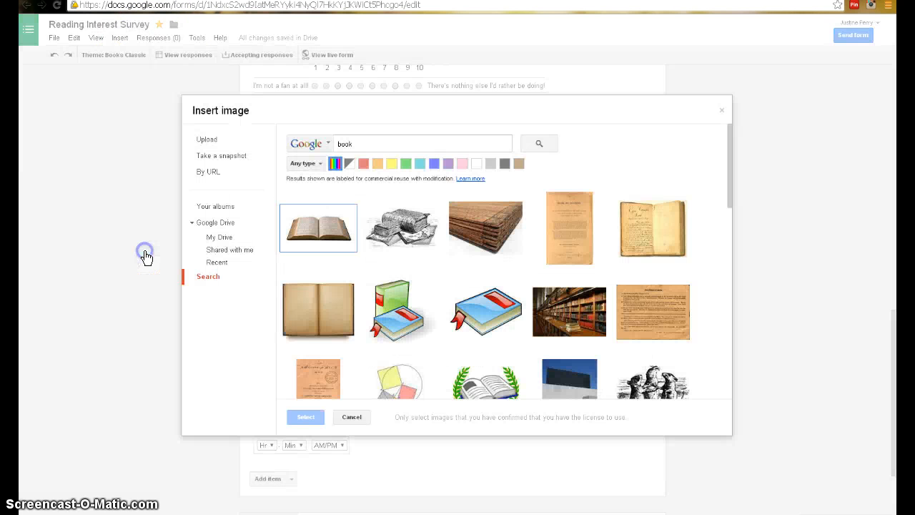
{"action": "left_click", "coordinate": [208, 276]}
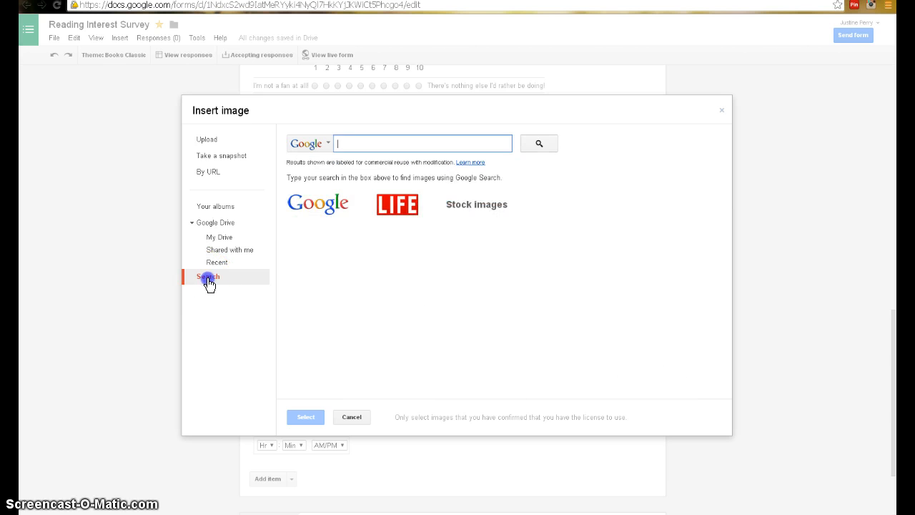
{"action": "left_click", "coordinate": [207, 140]}
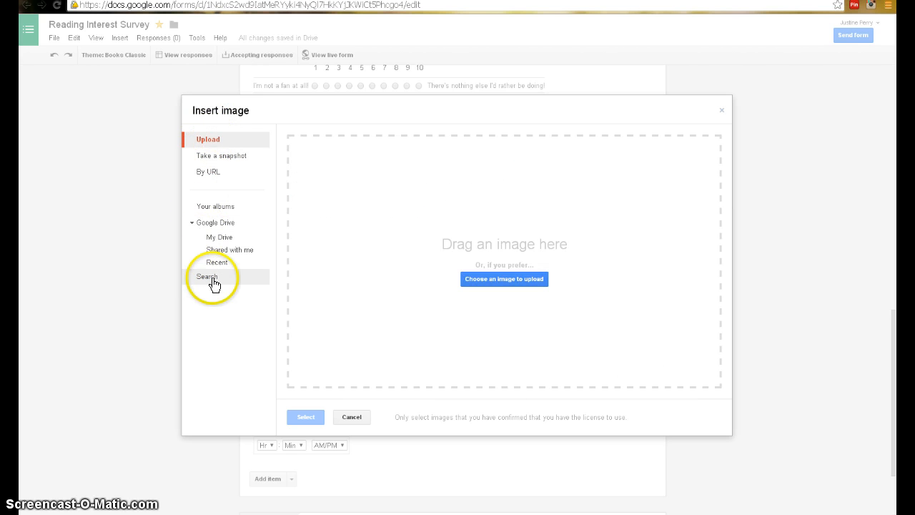
{"action": "left_click", "coordinate": [212, 175]}
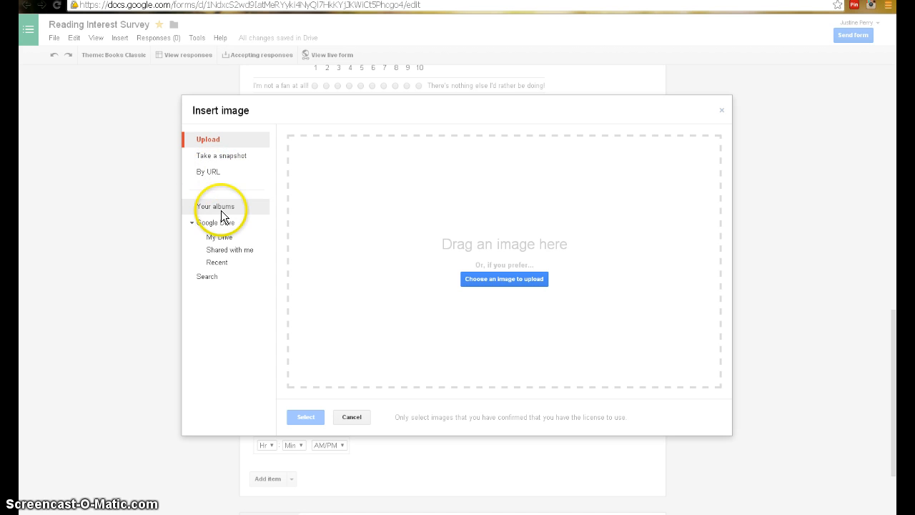
{"action": "left_click", "coordinate": [208, 281]}
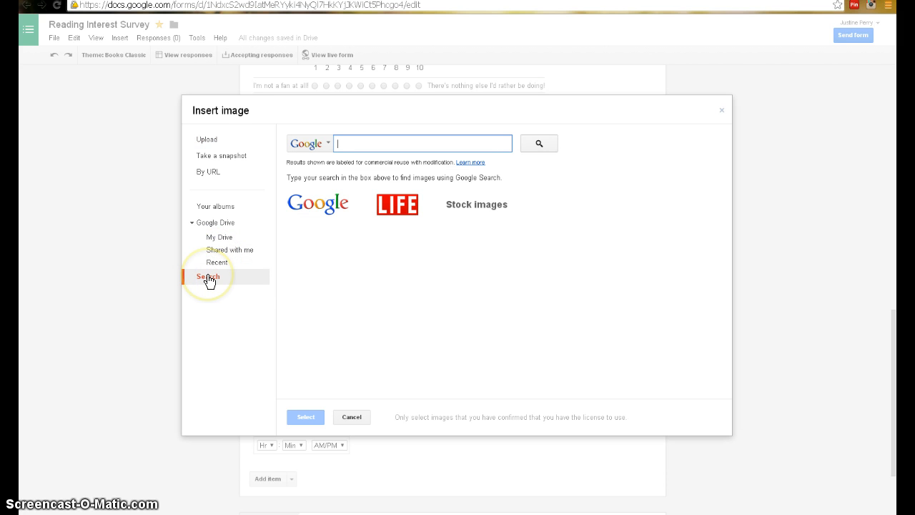
Search Google images for "book" and insert the open-book photo after the 10-books date question.
{"action": "type", "text": "bp"}
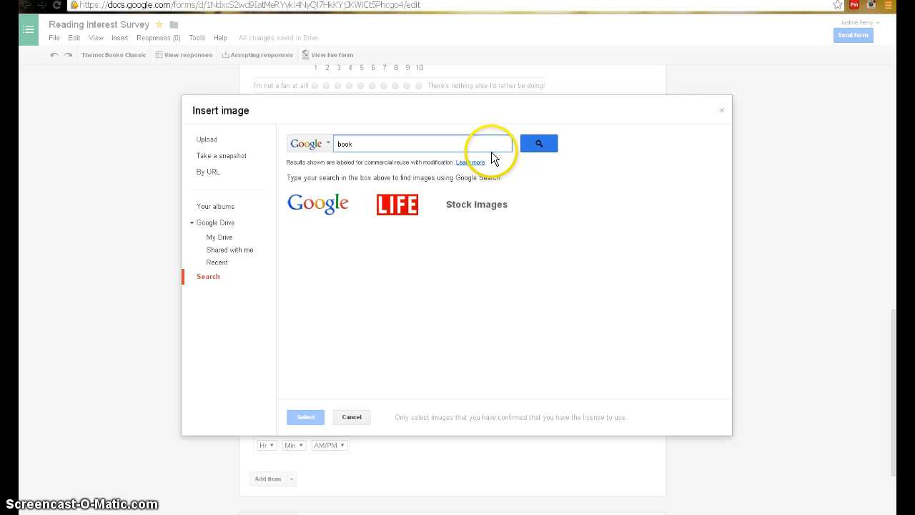
{"action": "left_click", "coordinate": [533, 144]}
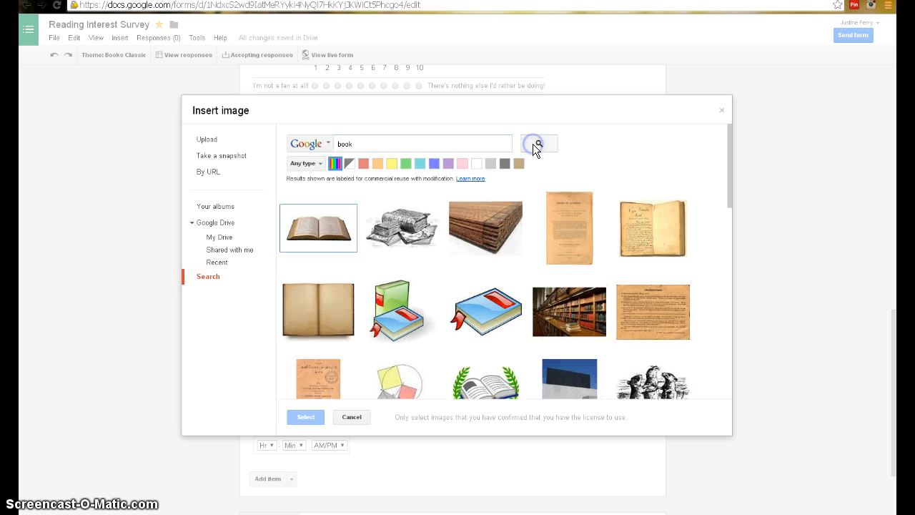
{"action": "left_click", "coordinate": [317, 227]}
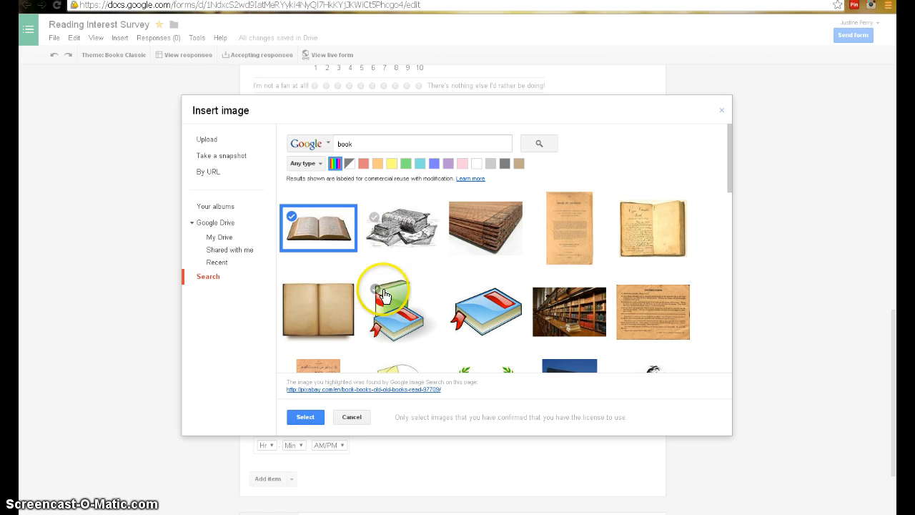
{"action": "left_click", "coordinate": [301, 418]}
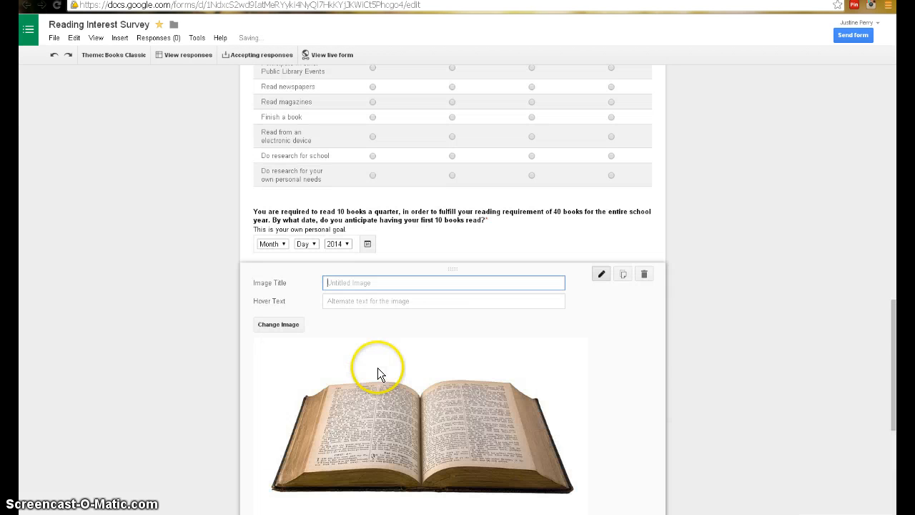
Enter "hi" as the book image's hover text, clear it again, and finish editing the image item.
{"action": "scroll", "coordinate": [376, 393], "scroll_direction": "down", "scroll_amount": 1}
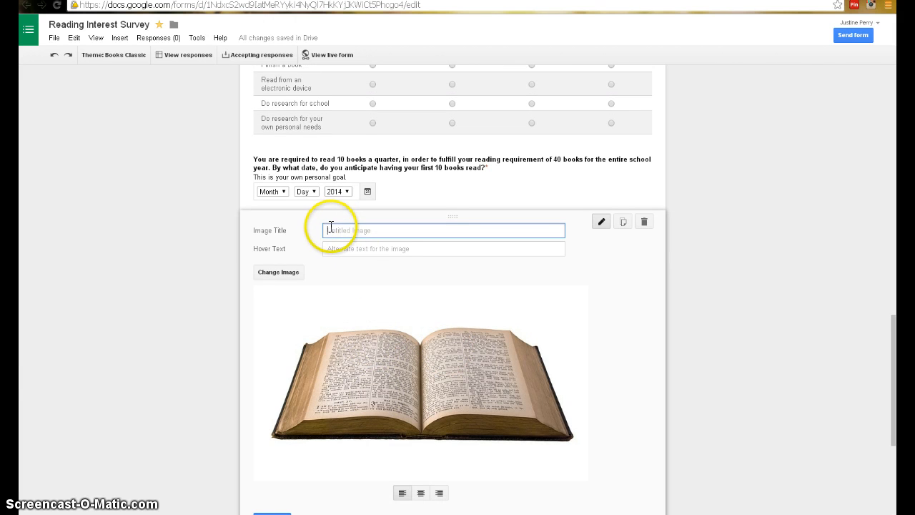
{"action": "left_click", "coordinate": [343, 248]}
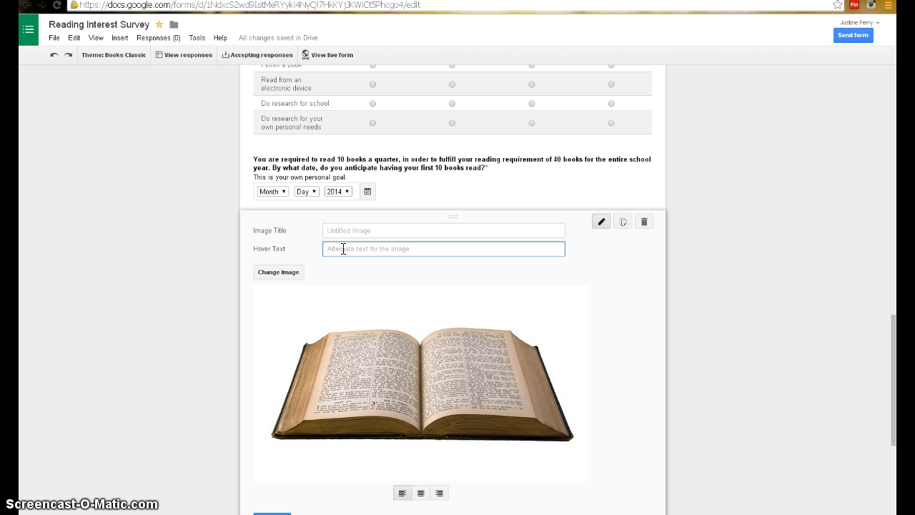
{"action": "left_click", "coordinate": [367, 309]}
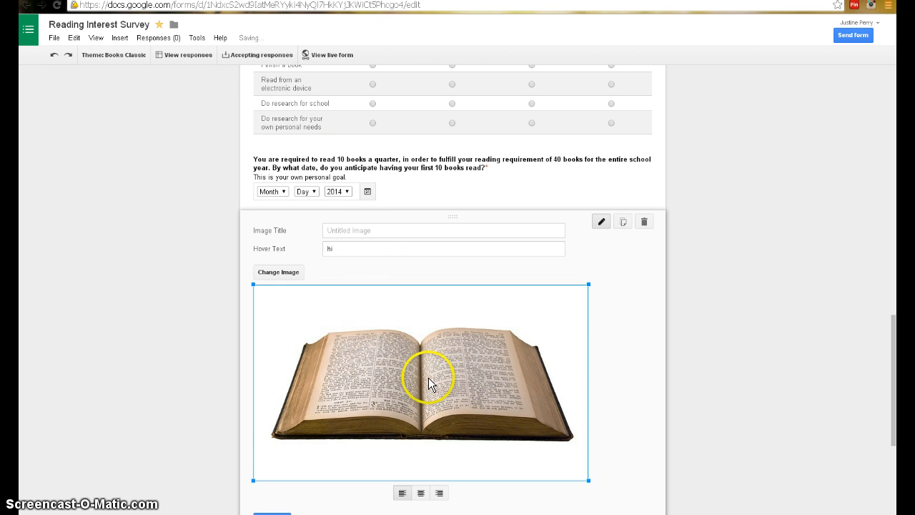
{"action": "left_click", "coordinate": [318, 248]}
{"action": "key", "text": "BackSpace"}
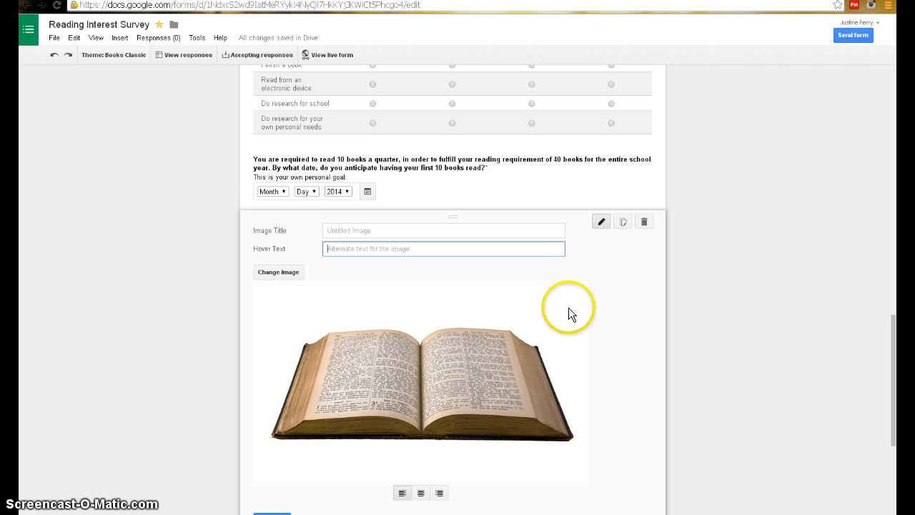
{"action": "scroll", "coordinate": [568, 308], "scroll_direction": "down", "scroll_amount": 1}
{"action": "left_click", "coordinate": [271, 467]}
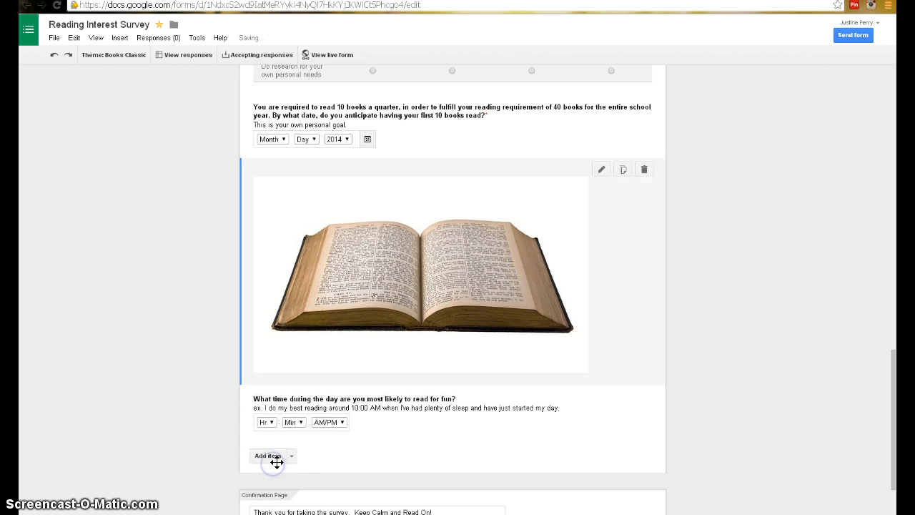
Delete the open-book image between the 10-books date question and the time question.
{"action": "left_click", "coordinate": [341, 366]}
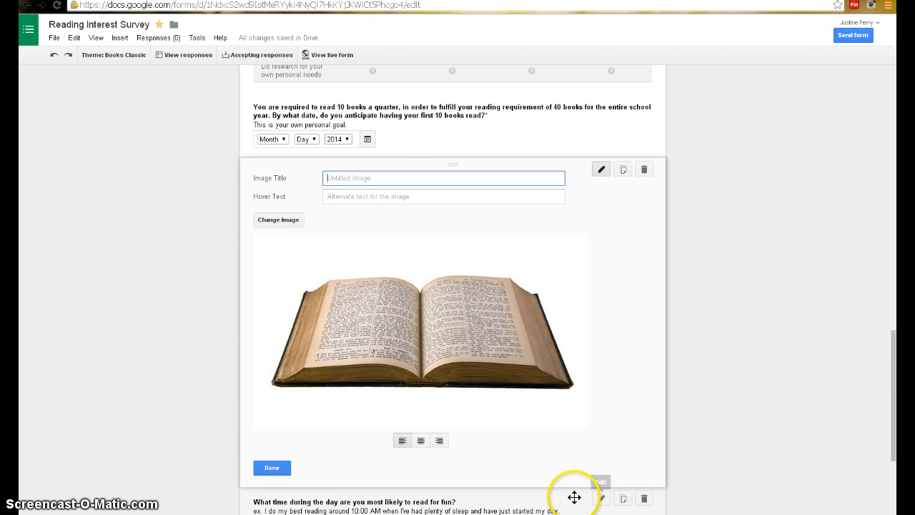
{"action": "left_click", "coordinate": [573, 496]}
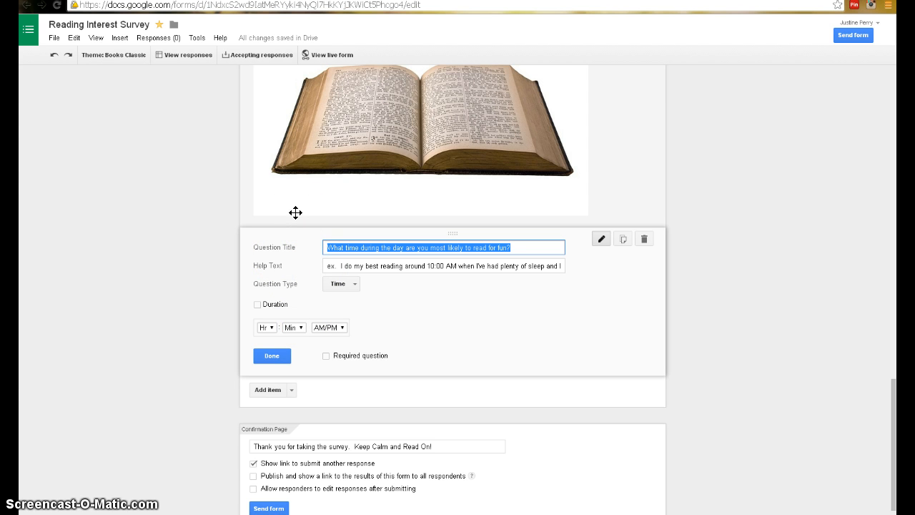
{"action": "scroll", "coordinate": [295, 213], "scroll_direction": "up", "scroll_amount": 2}
{"action": "left_click", "coordinate": [389, 271]}
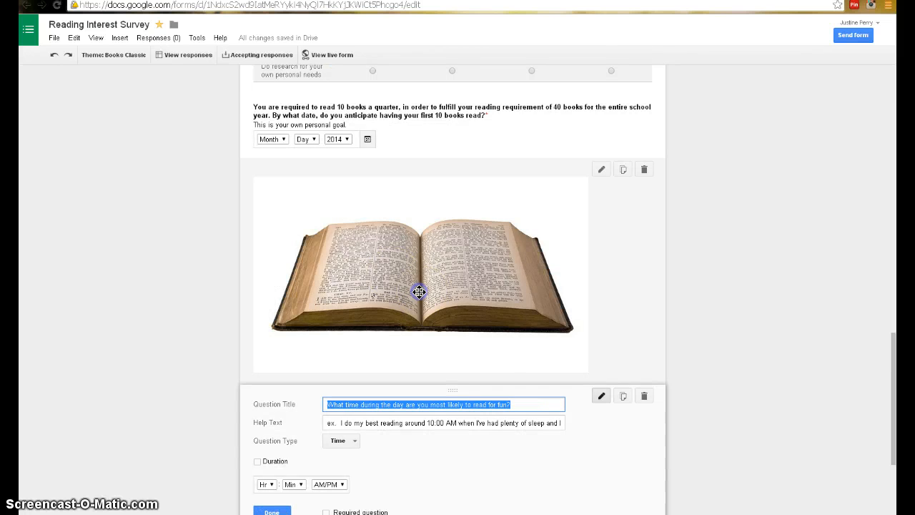
{"action": "left_click", "coordinate": [643, 170]}
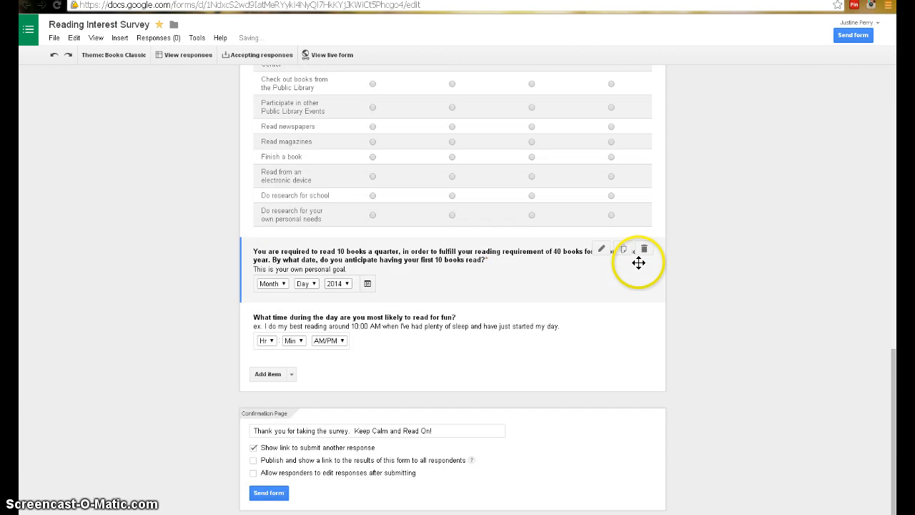
Start adding a video item after the question about what time of day respondents read for fun.
{"action": "left_click", "coordinate": [244, 354]}
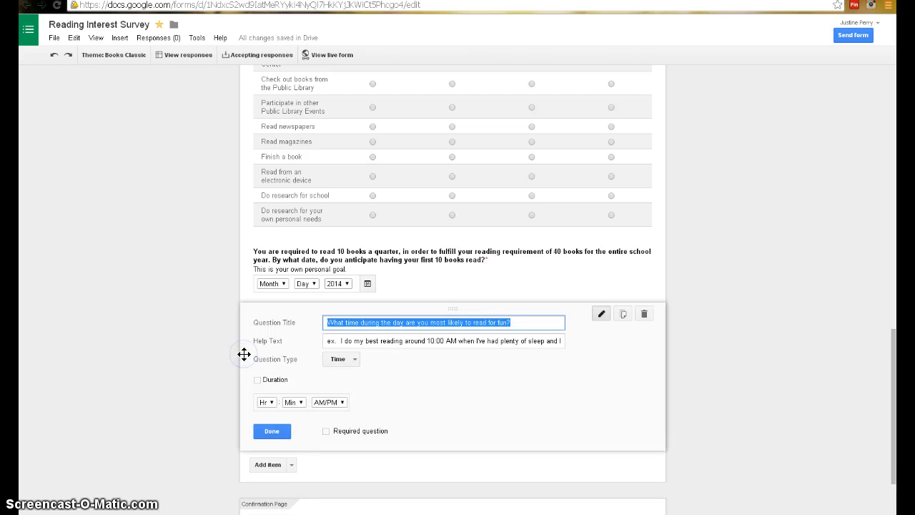
{"action": "left_click", "coordinate": [291, 464]}
{"action": "left_click", "coordinate": [453, 430]}
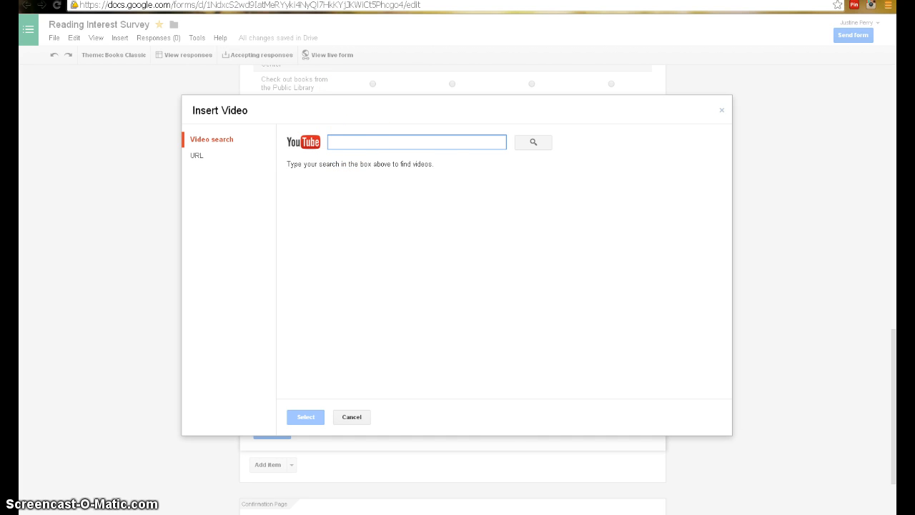
Copy the web address of the YouTube video "How to use Flubaroo to Grade Google Form Assessments!" and return to the survey's video insertion.
{"action": "key", "text": "ctrl+Tab"}
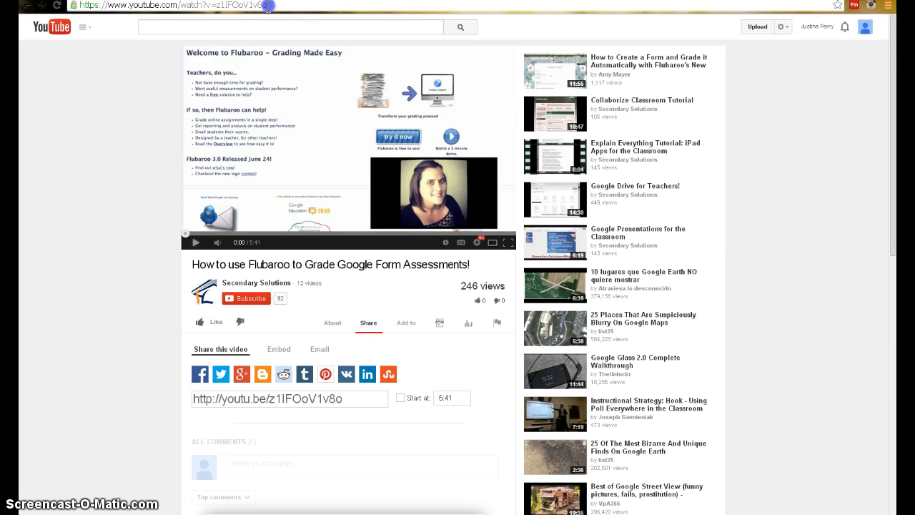
{"action": "left_click", "coordinate": [259, 6]}
{"action": "right_click", "coordinate": [258, 9]}
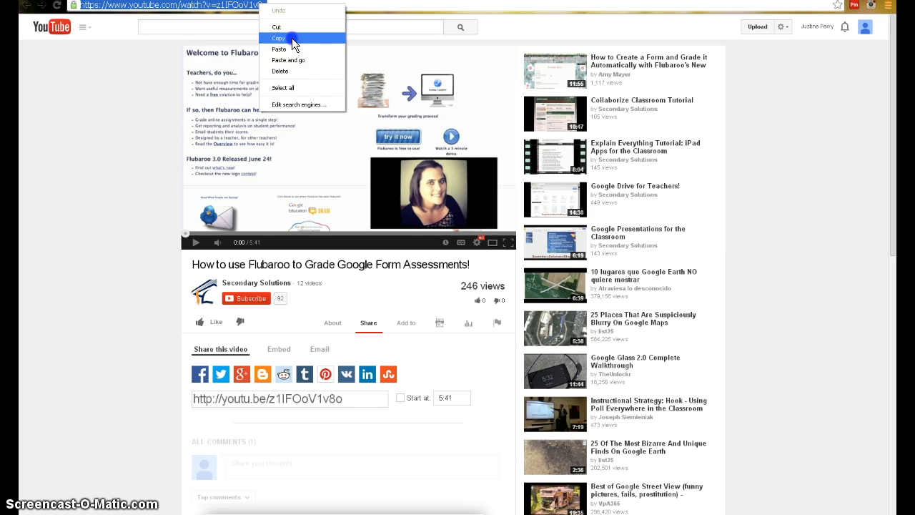
{"action": "left_click", "coordinate": [290, 38]}
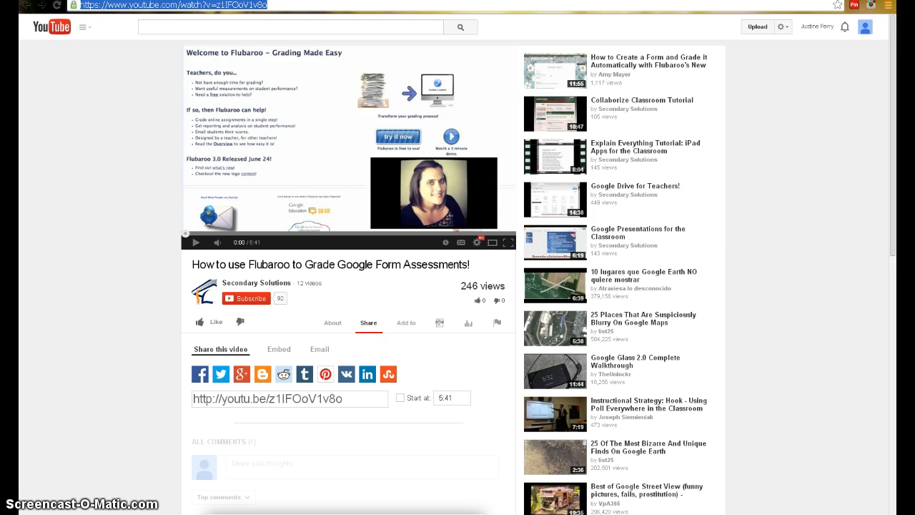
{"action": "key", "text": "ctrl+Tab"}
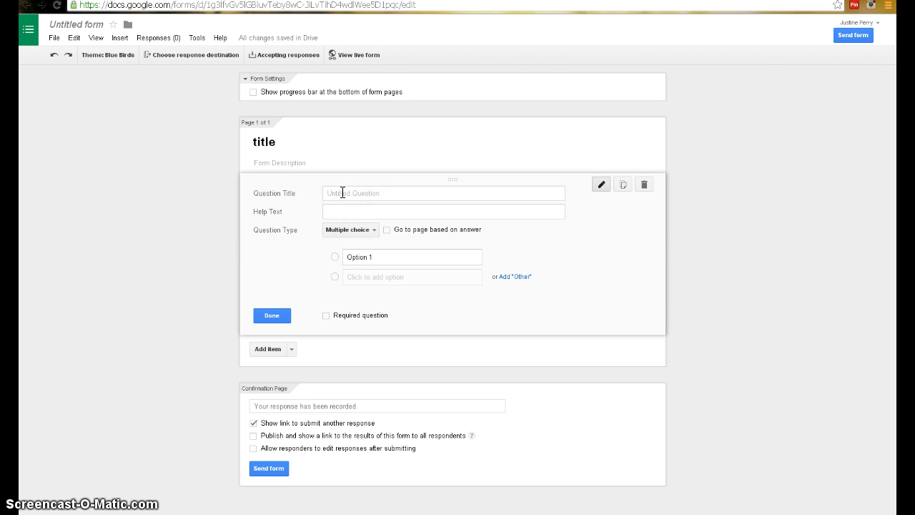
{"action": "left_click", "coordinate": [340, 191]}
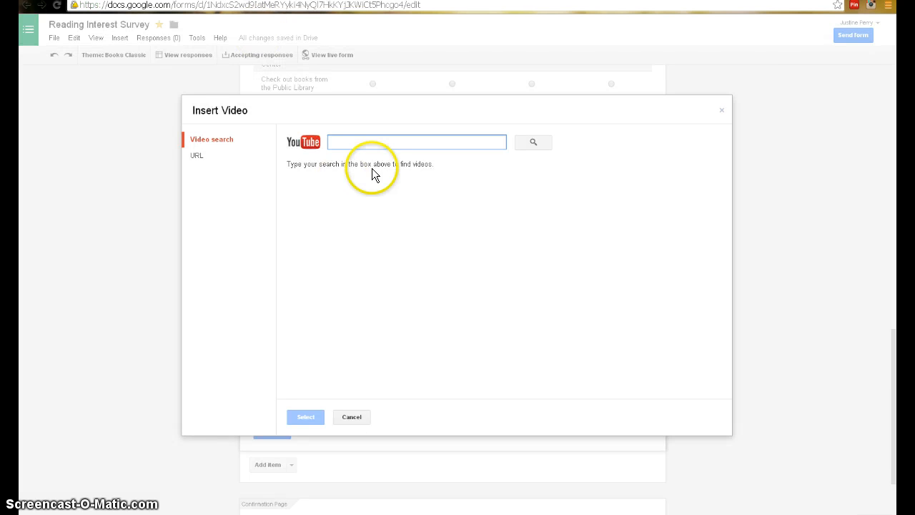
Try to find the Flubaroo video by running a YouTube video search with its pasted web address.
{"action": "right_click", "coordinate": [331, 141]}
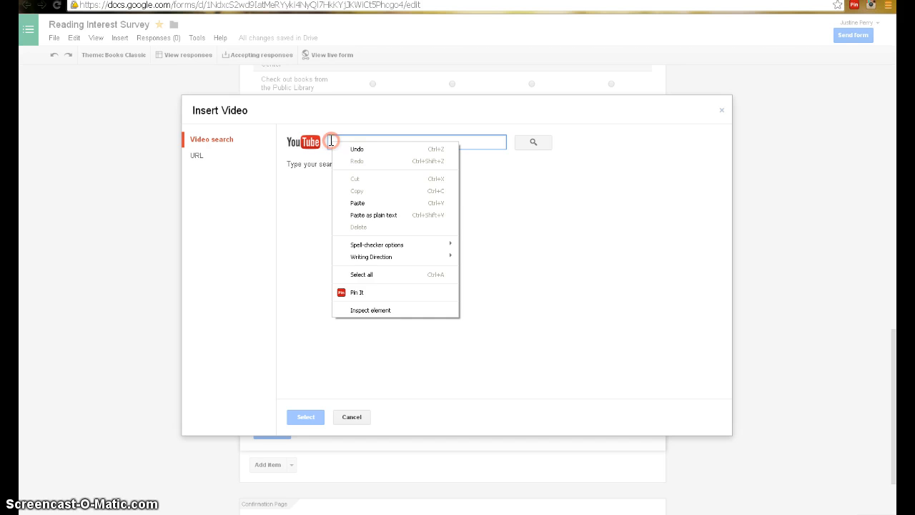
{"action": "left_click", "coordinate": [363, 202]}
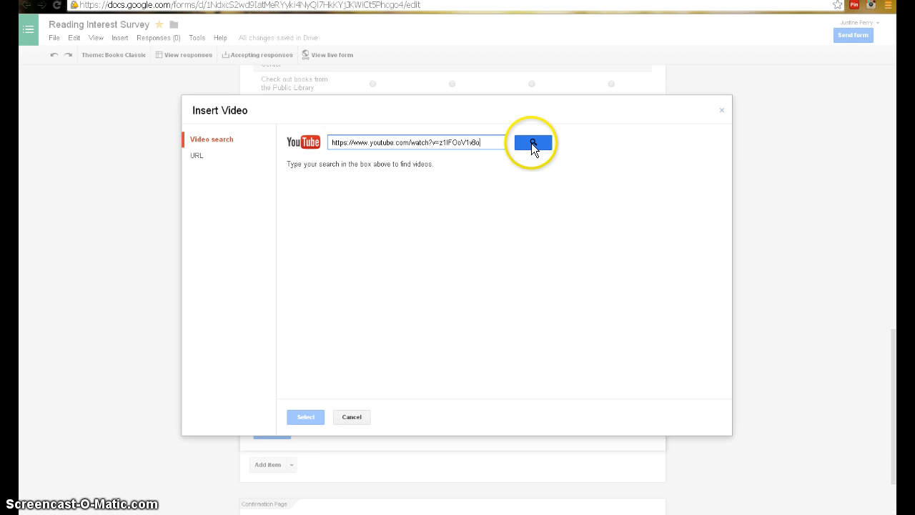
{"action": "left_click", "coordinate": [532, 143]}
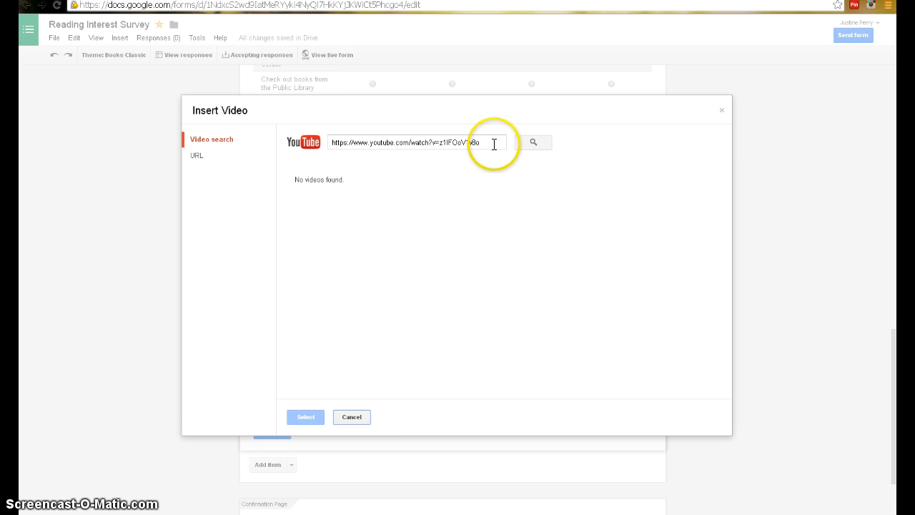
{"action": "left_click_drag", "start_coordinate": [492, 142], "coordinate": [372, 143]}
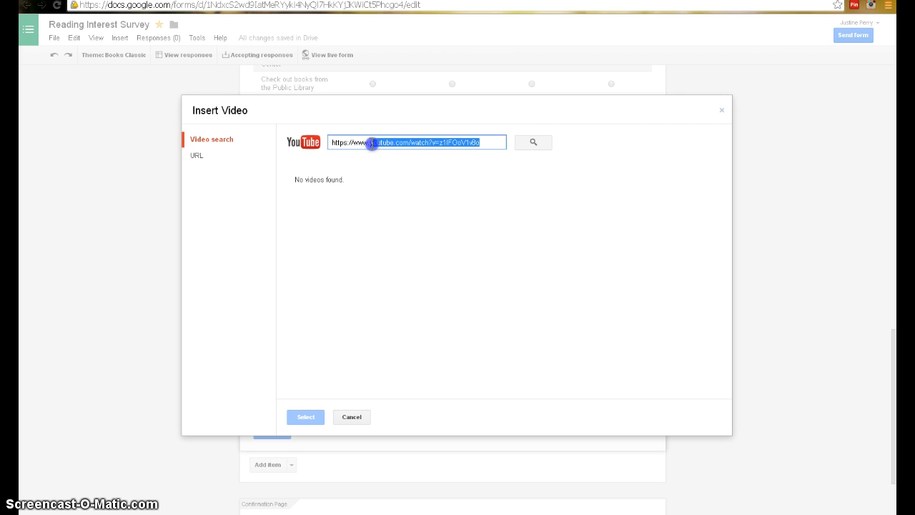
{"action": "left_click", "coordinate": [194, 154]}
{"action": "right_click", "coordinate": [432, 137]}
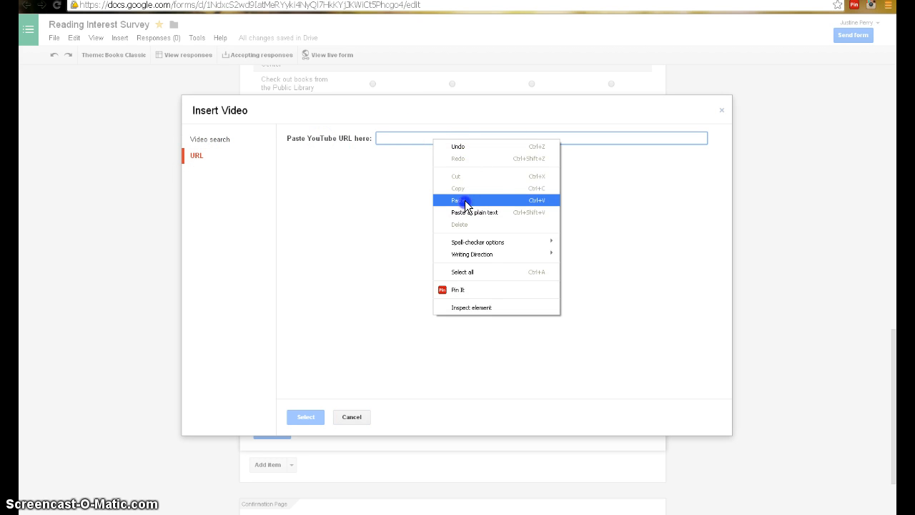
{"action": "left_click", "coordinate": [460, 200]}
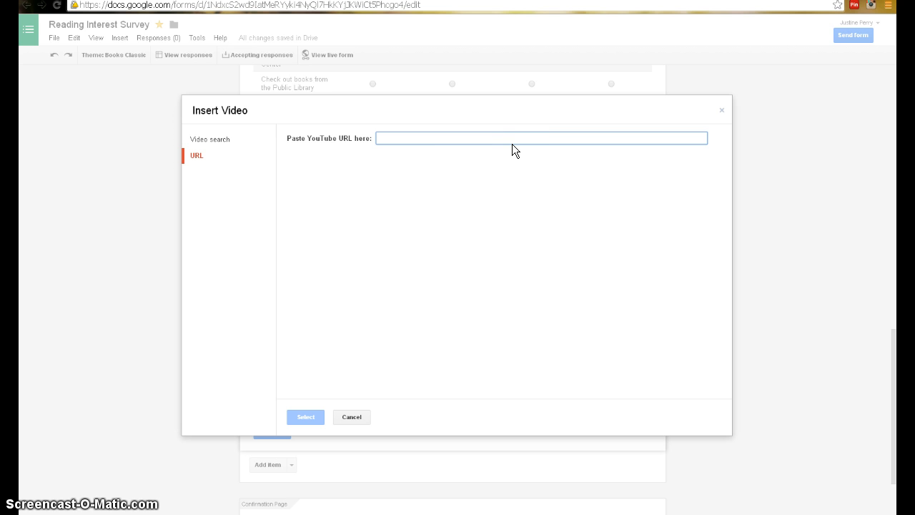
{"action": "key", "text": "ctrl+v"}
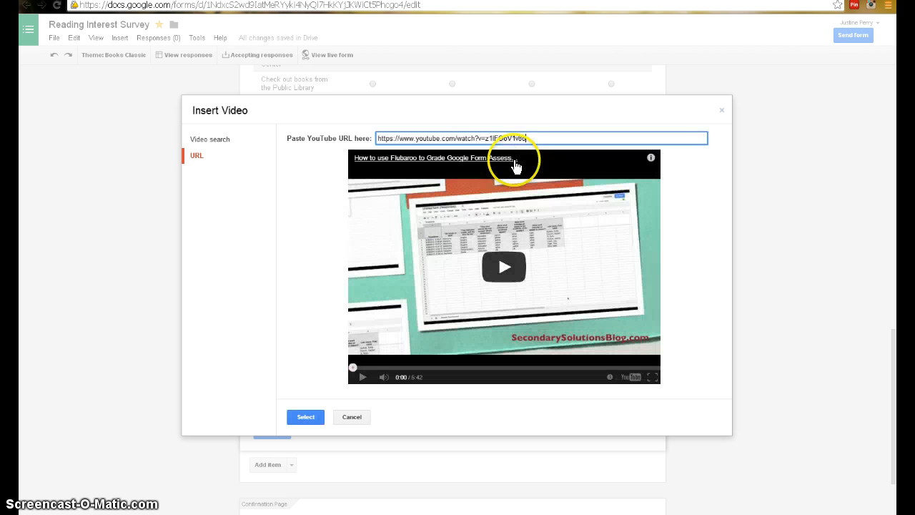
{"action": "left_click", "coordinate": [307, 418]}
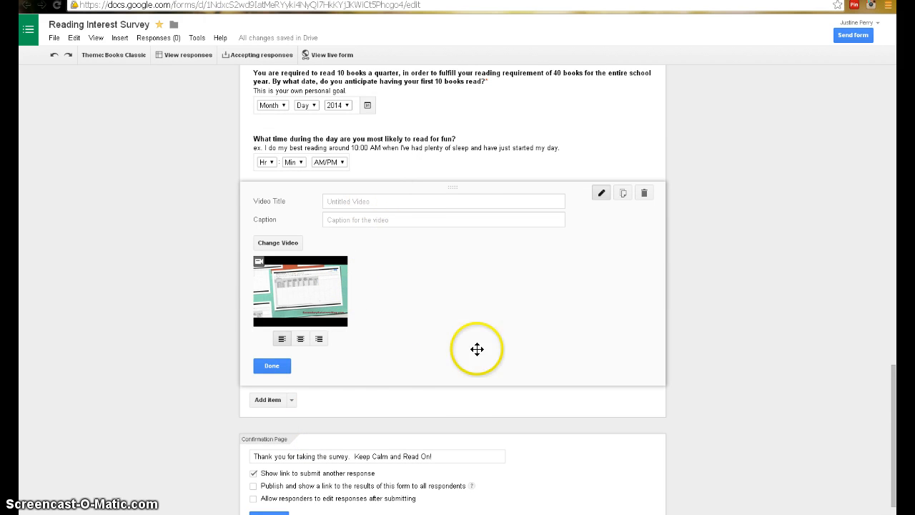
Try to add a paragraph text question below the inserted video and reload the form.
{"action": "left_click", "coordinate": [290, 400]}
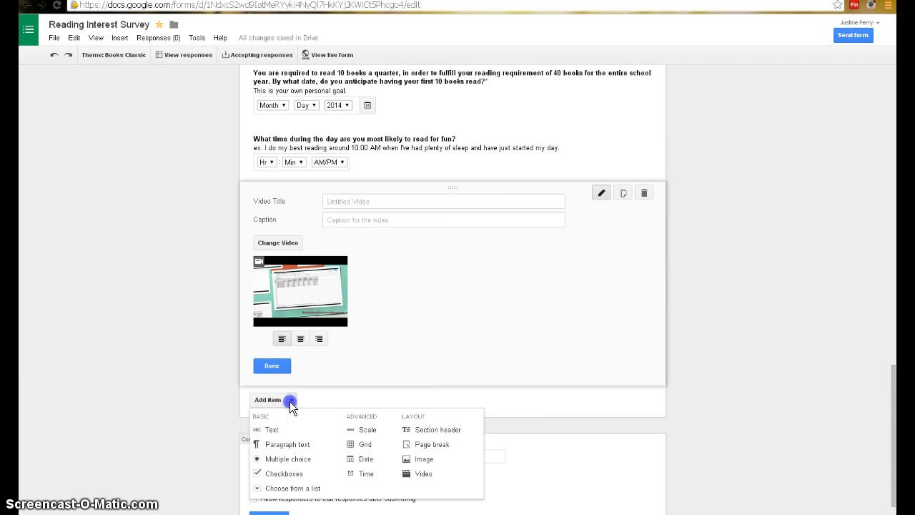
{"action": "left_click", "coordinate": [275, 444]}
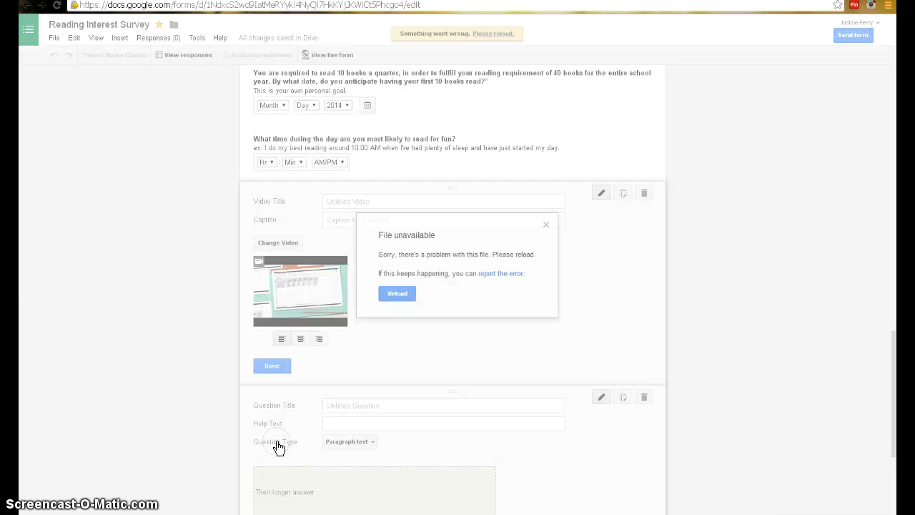
{"action": "left_click", "coordinate": [398, 293]}
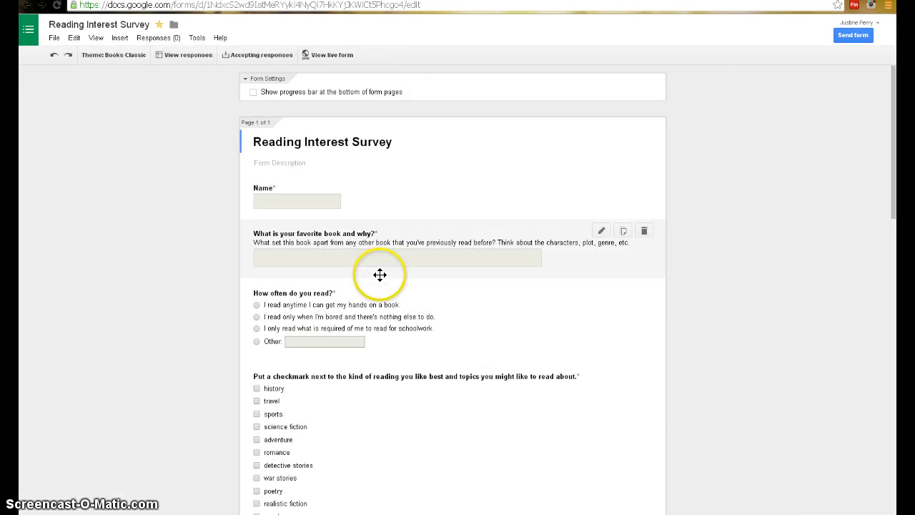
Review the reloaded Reading Interest Survey, checking the inserted video after the time question and the earlier questions.
{"action": "scroll", "coordinate": [377, 271], "scroll_direction": "down", "scroll_amount": 8}
{"action": "scroll", "coordinate": [375, 268], "scroll_direction": "down", "scroll_amount": 4}
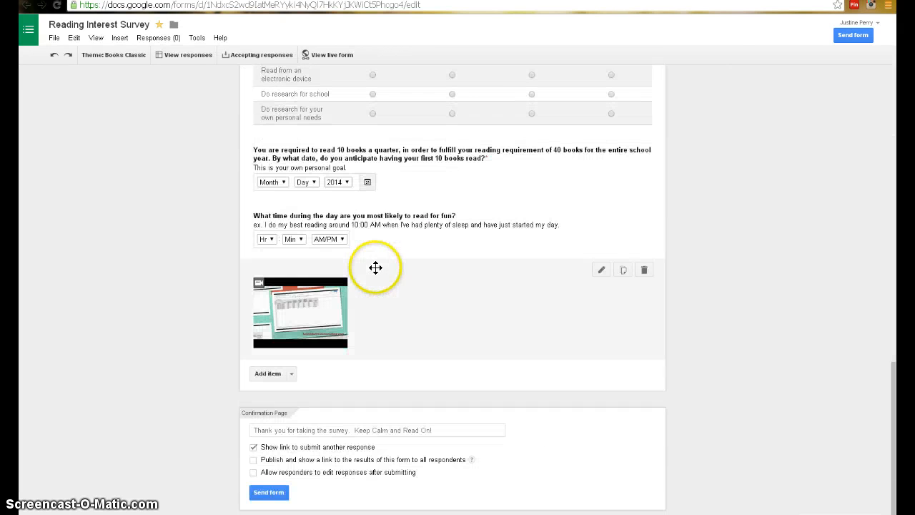
{"action": "left_click", "coordinate": [289, 375]}
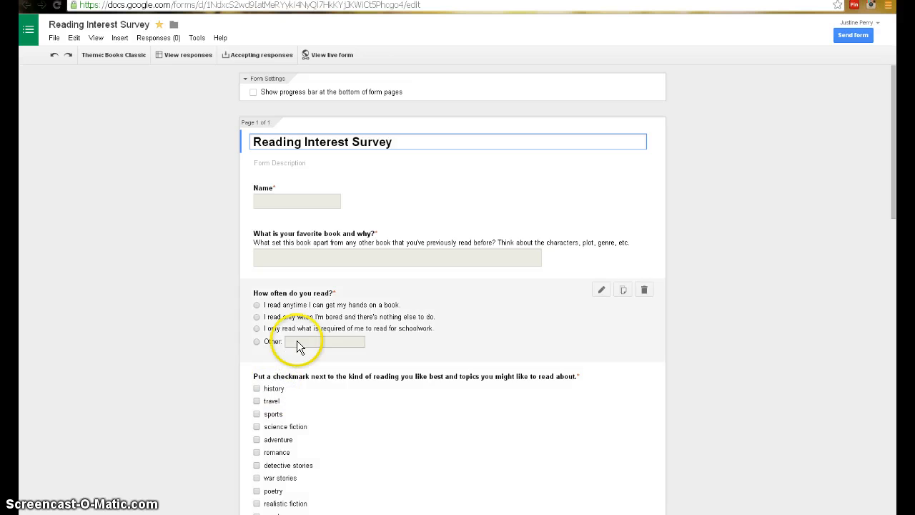
{"action": "scroll", "coordinate": [892, 190], "scroll_direction": "down", "scroll_amount": 2}
{"action": "left_click_drag", "start_coordinate": [893, 167], "coordinate": [897, 489]}
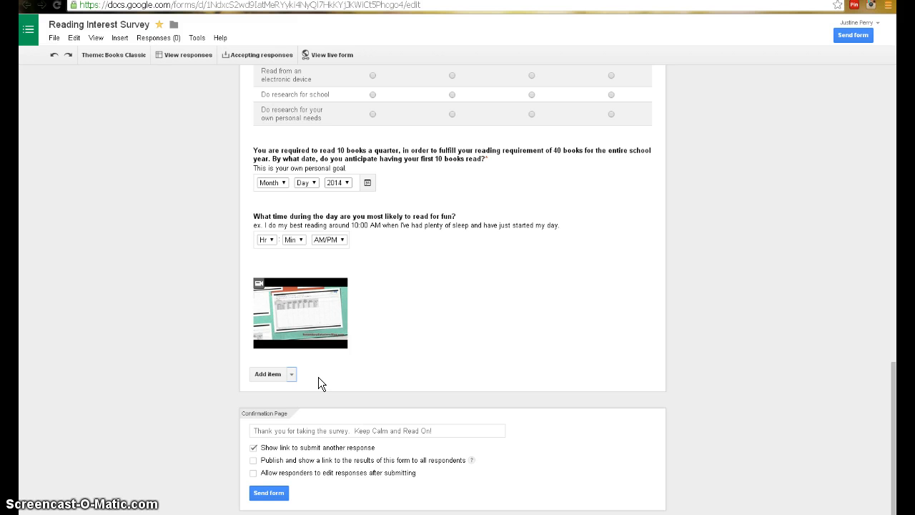
{"action": "left_click_drag", "start_coordinate": [241, 270], "coordinate": [208, 254]}
{"action": "scroll", "coordinate": [208, 254], "scroll_direction": "up", "scroll_amount": 7}
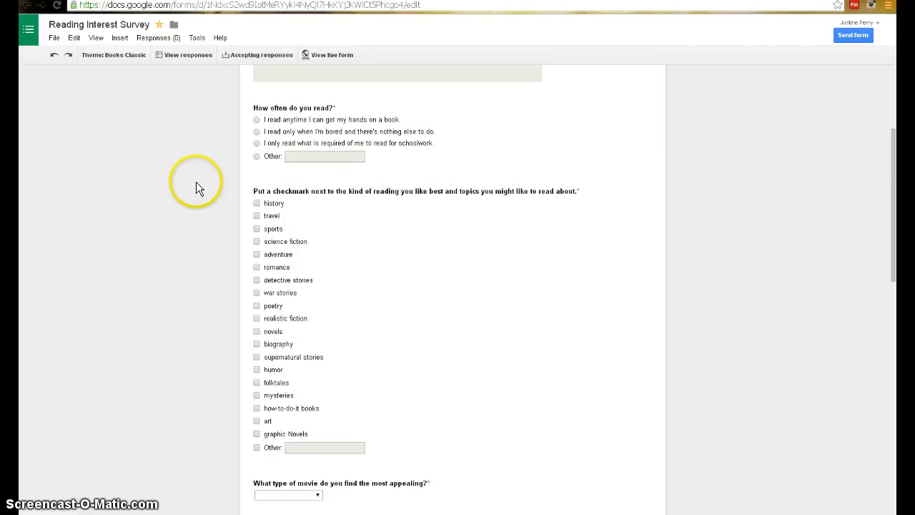
{"action": "scroll", "coordinate": [179, 177], "scroll_direction": "up", "scroll_amount": 2}
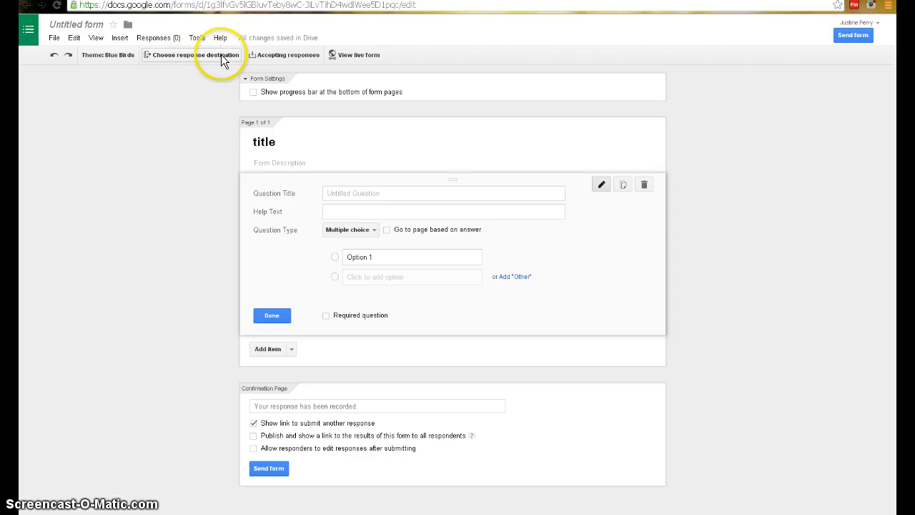
Set the untitled form's response destination to a new spreadsheet named "Untitled form (Responses)", with always creating a new spreadsheet turned off.
{"action": "left_click", "coordinate": [170, 55]}
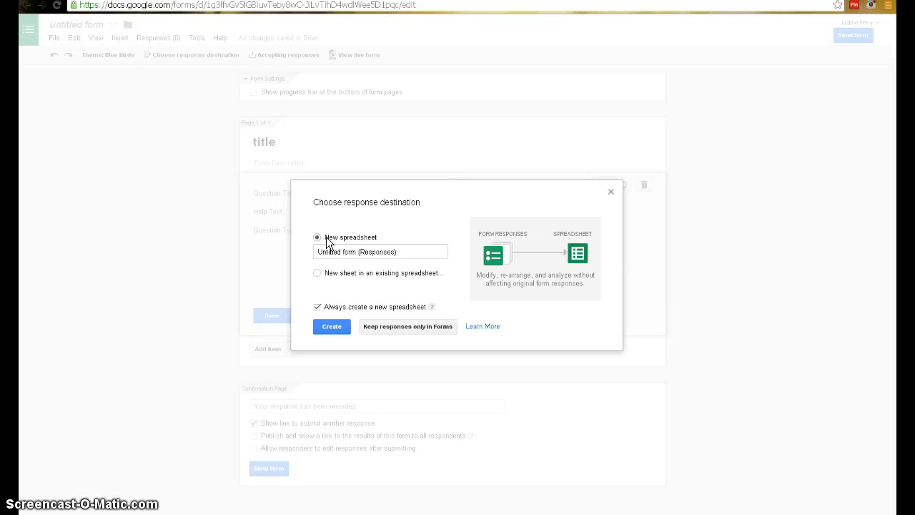
{"action": "left_click", "coordinate": [323, 240]}
{"action": "left_click", "coordinate": [358, 239]}
{"action": "left_click", "coordinate": [410, 255]}
{"action": "left_click_drag", "start_coordinate": [408, 253], "coordinate": [276, 261]}
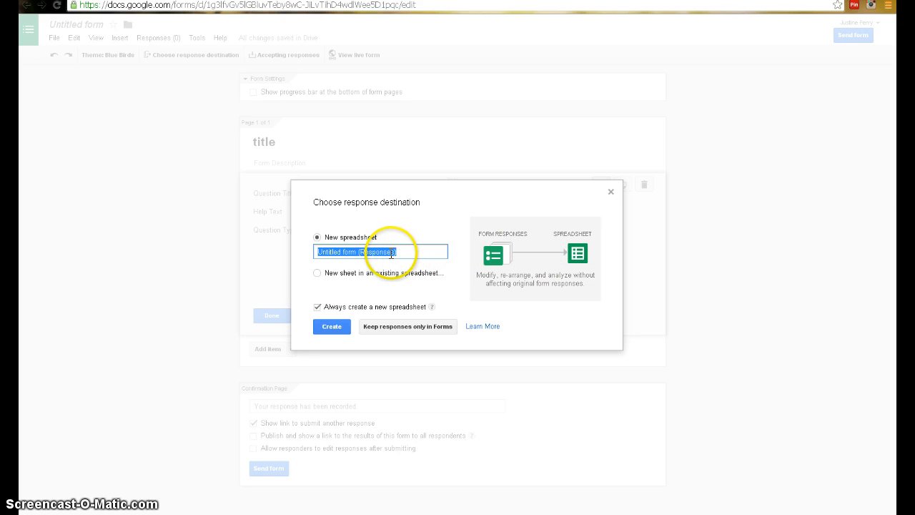
{"action": "left_click", "coordinate": [316, 273]}
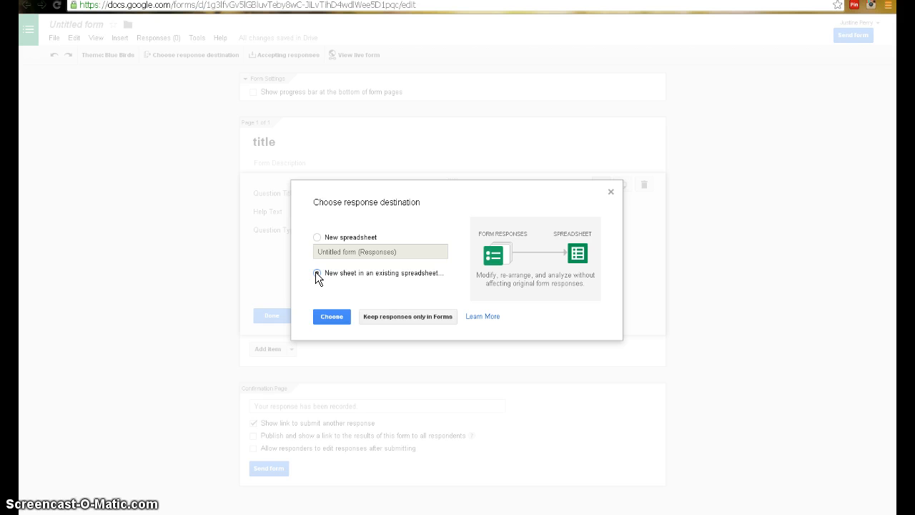
{"action": "left_click", "coordinate": [317, 262]}
{"action": "left_click", "coordinate": [316, 236]}
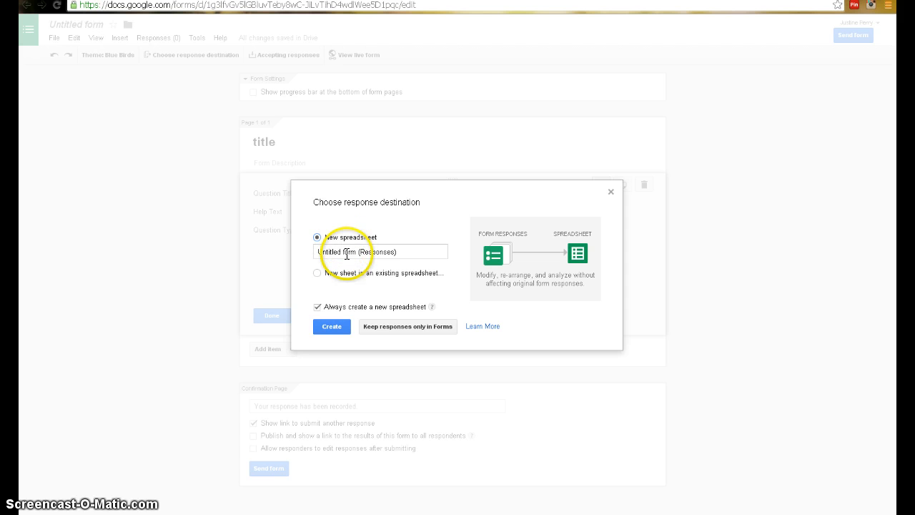
{"action": "left_click", "coordinate": [317, 306]}
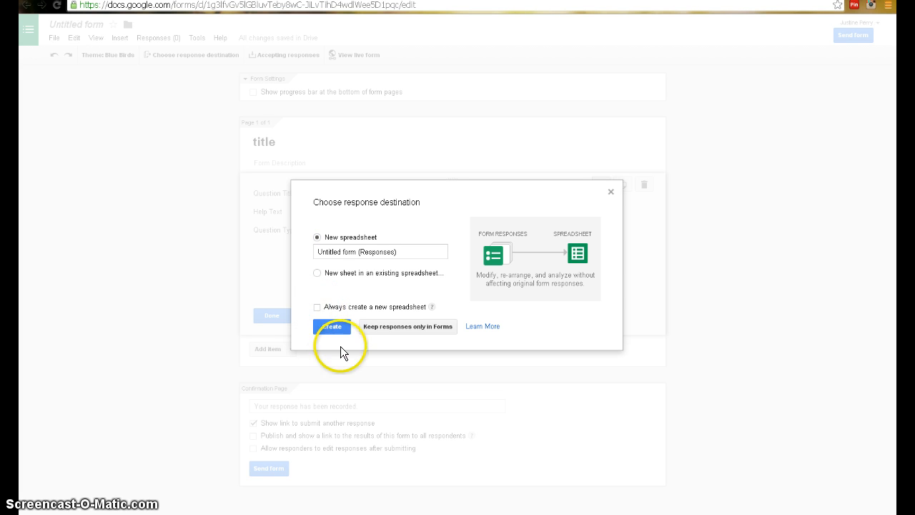
{"action": "left_click", "coordinate": [338, 327]}
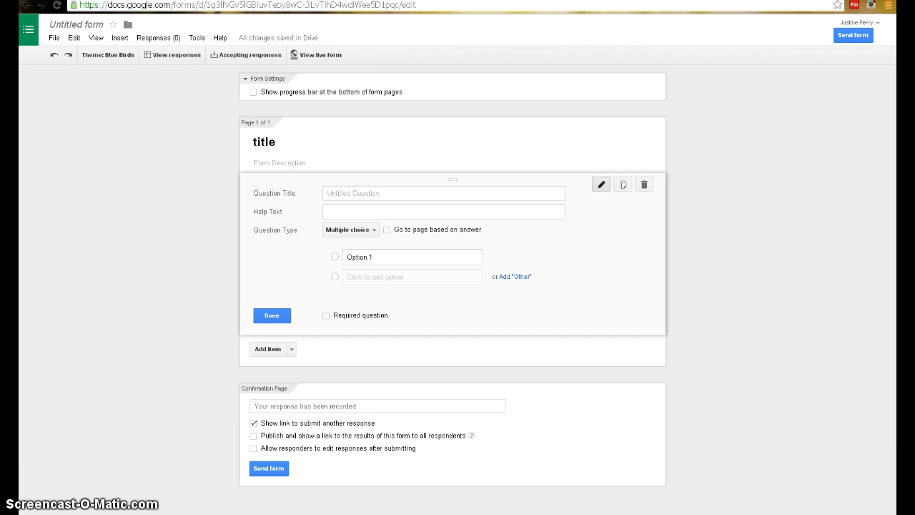
Switch to the BYOD/QR CODES form and examine its collected responses in the linked spreadsheet.
{"action": "left_click", "coordinate": [554, 2]}
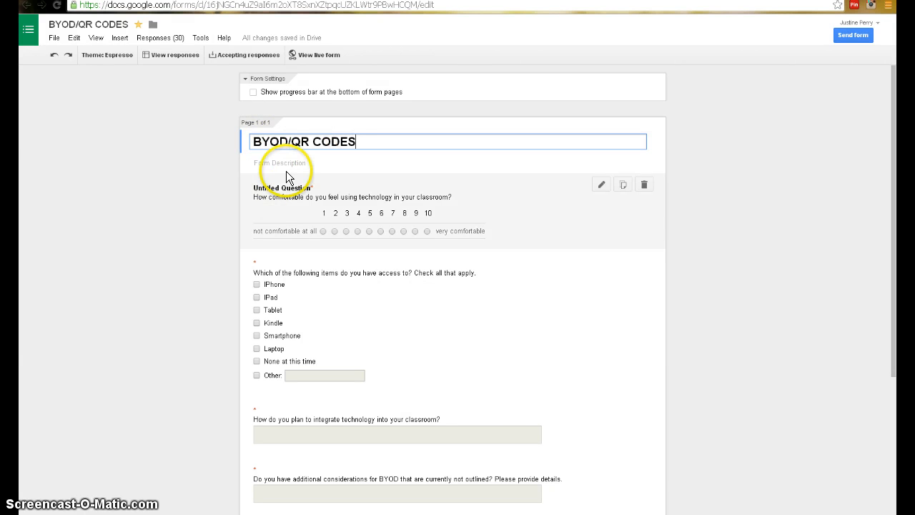
{"action": "scroll", "coordinate": [286, 171], "scroll_direction": "down", "scroll_amount": 1}
{"action": "scroll", "coordinate": [286, 167], "scroll_direction": "down", "scroll_amount": 3}
{"action": "scroll", "coordinate": [286, 168], "scroll_direction": "up", "scroll_amount": 4}
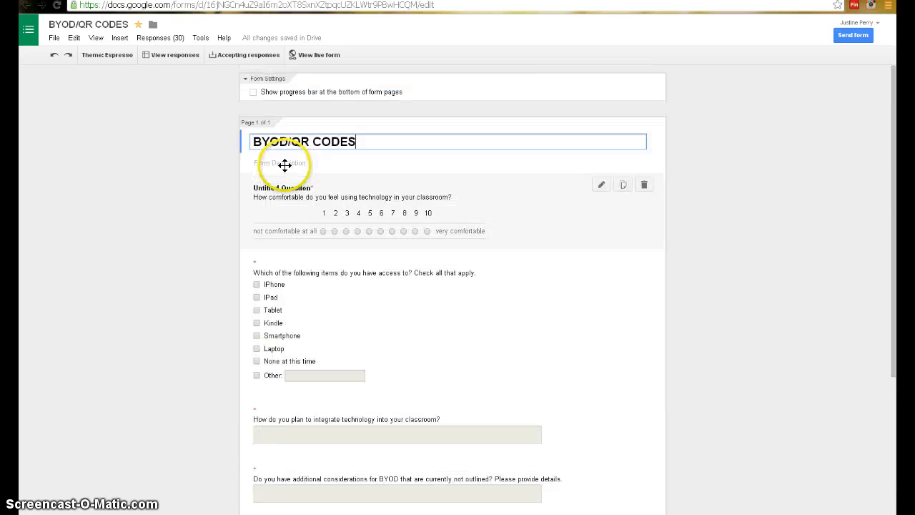
{"action": "left_click", "coordinate": [160, 54]}
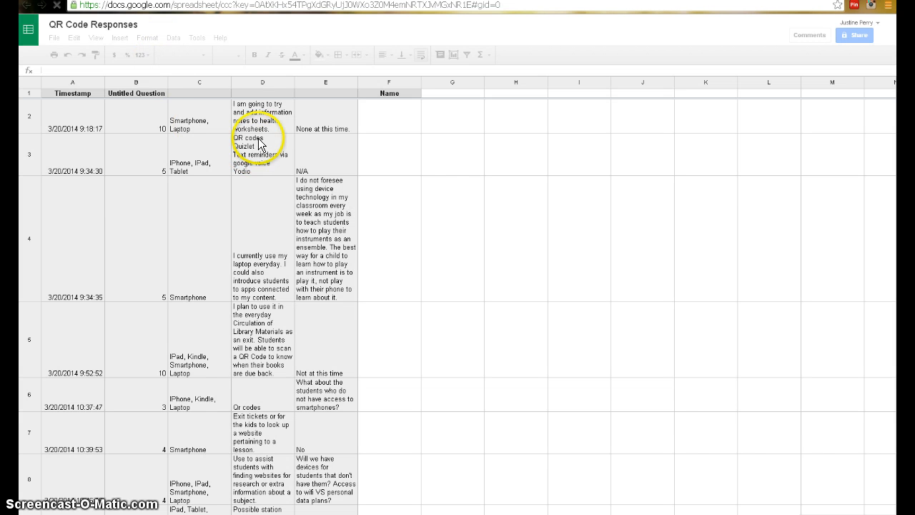
{"action": "scroll", "coordinate": [832, 116], "scroll_direction": "down", "scroll_amount": 1}
{"action": "scroll", "coordinate": [831, 121], "scroll_direction": "down", "scroll_amount": 2}
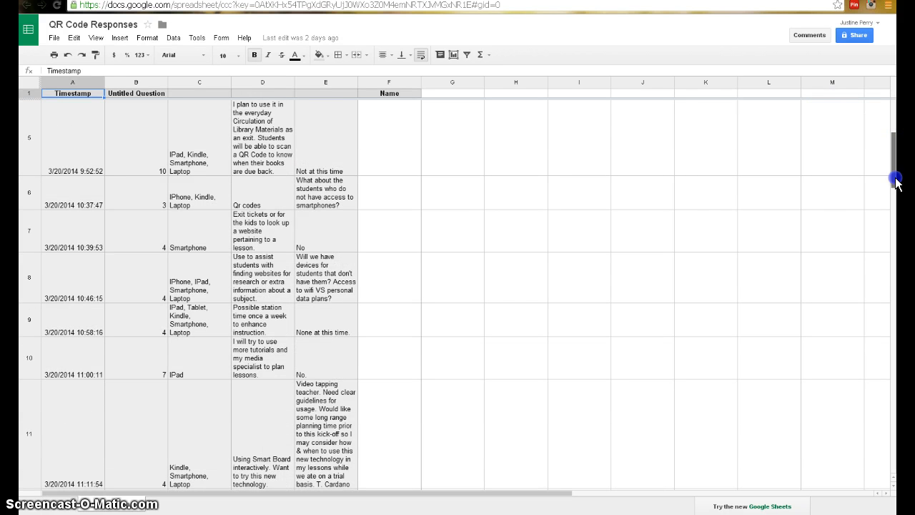
{"action": "left_click_drag", "start_coordinate": [893, 184], "coordinate": [895, 75]}
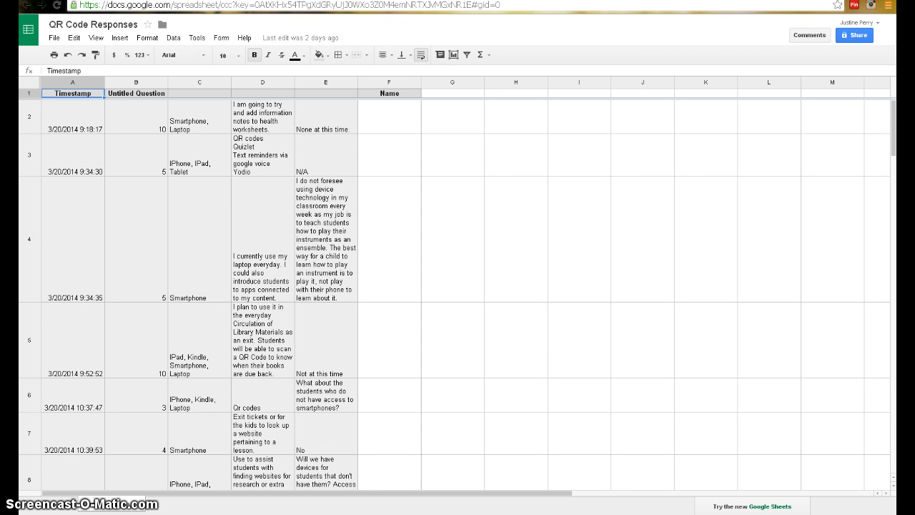
Examine the BYOD/QR CODES form's summary of responses with its charts and written answers, and return to the form editor.
{"action": "key", "text": "ctrl+Tab"}
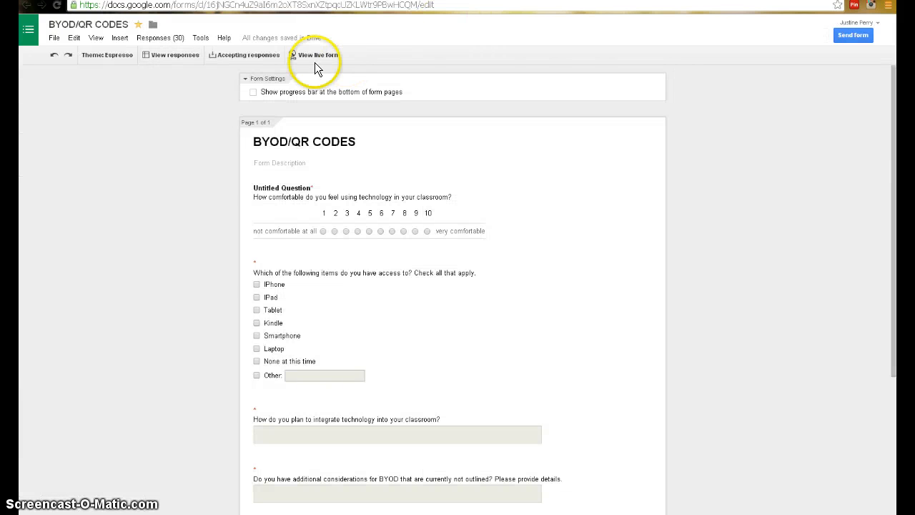
{"action": "left_click", "coordinate": [148, 40]}
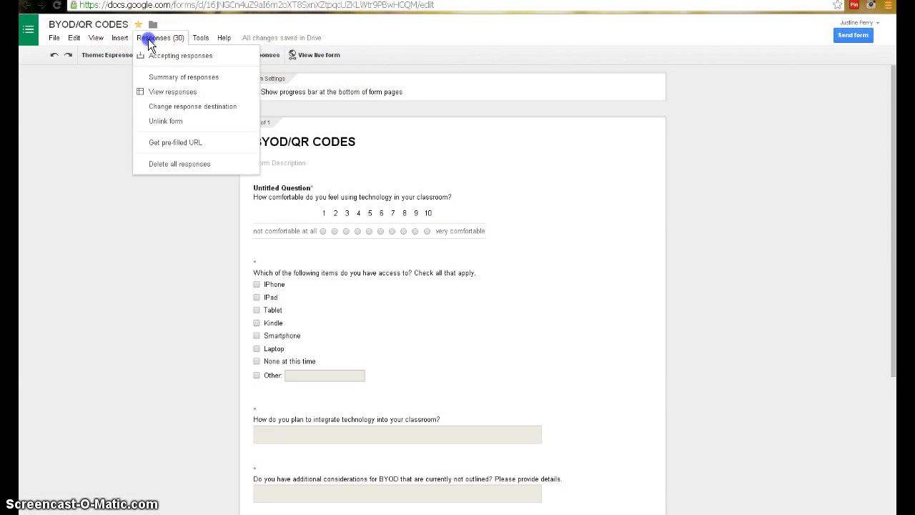
{"action": "left_click", "coordinate": [160, 80]}
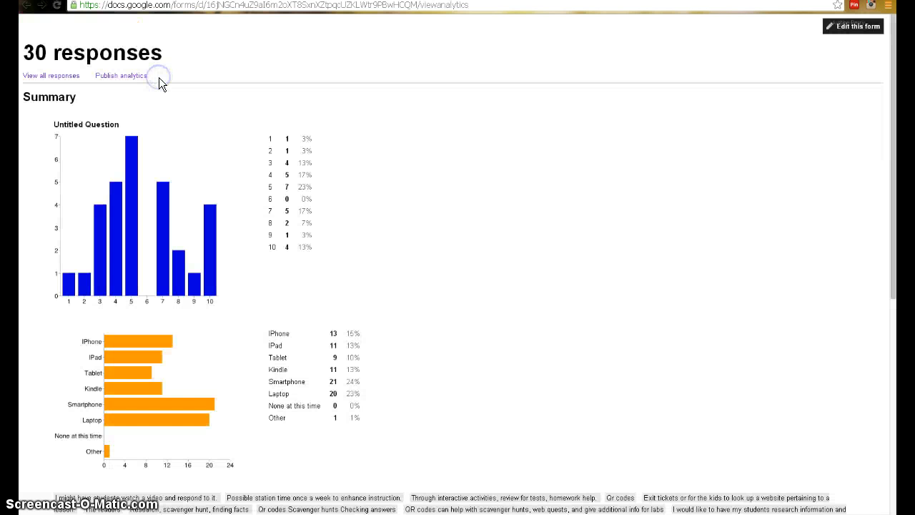
{"action": "scroll", "coordinate": [468, 155], "scroll_direction": "down", "scroll_amount": 5}
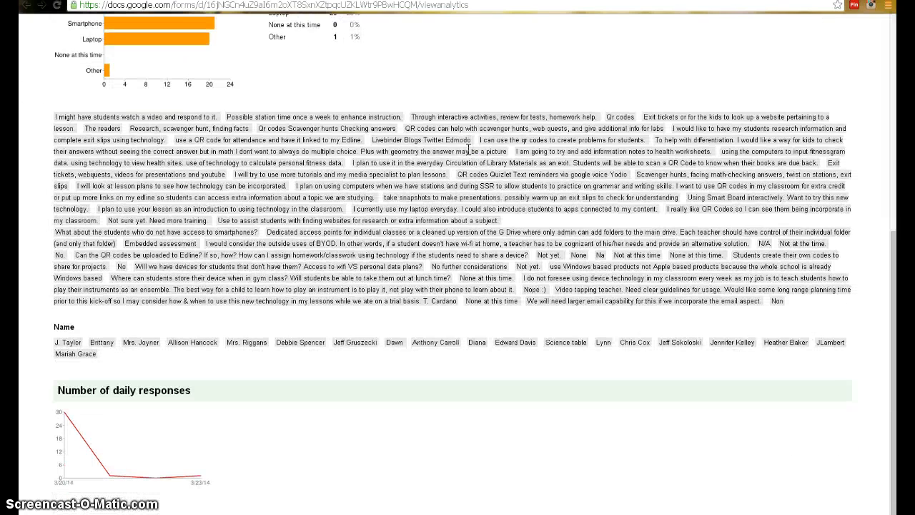
{"action": "scroll", "coordinate": [469, 150], "scroll_direction": "up", "scroll_amount": 5}
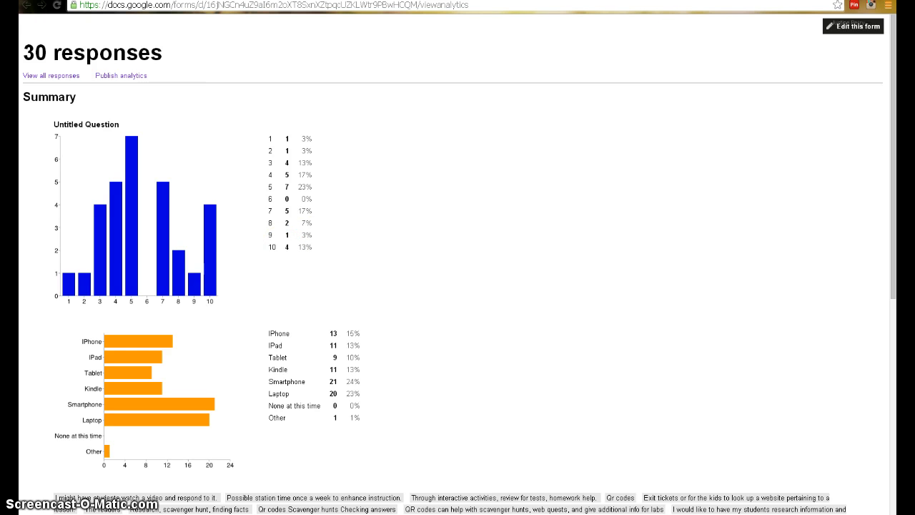
{"action": "key", "text": "ctrl+w"}
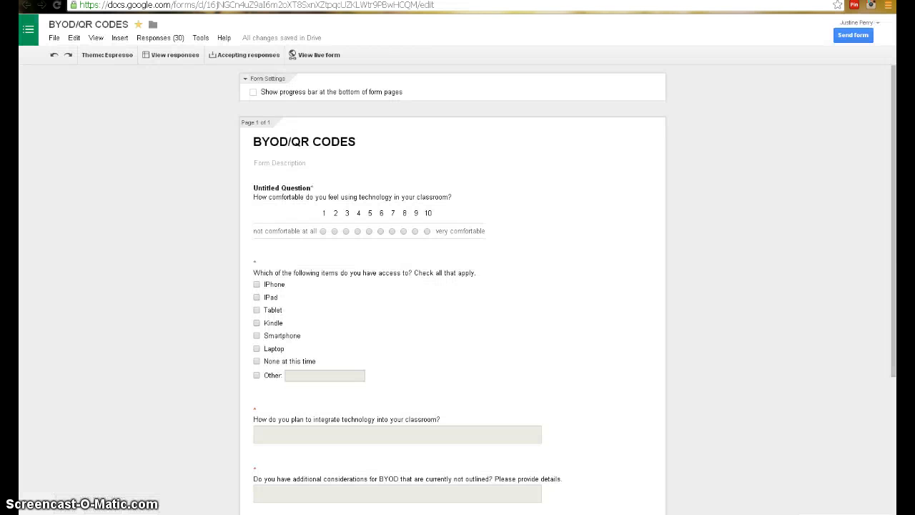
Stop the BYOD/QR CODES form from accepting responses and turn accepting responses back on.
{"action": "left_click", "coordinate": [159, 40]}
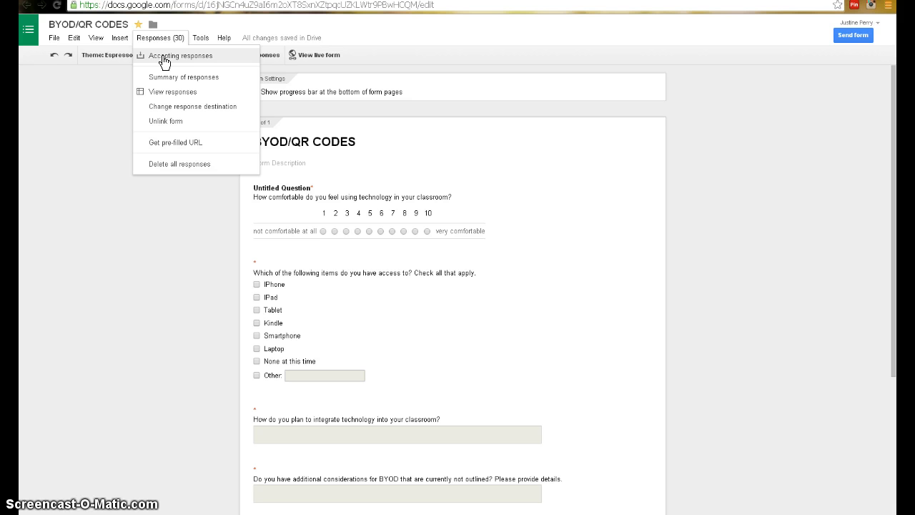
{"action": "left_click", "coordinate": [164, 60]}
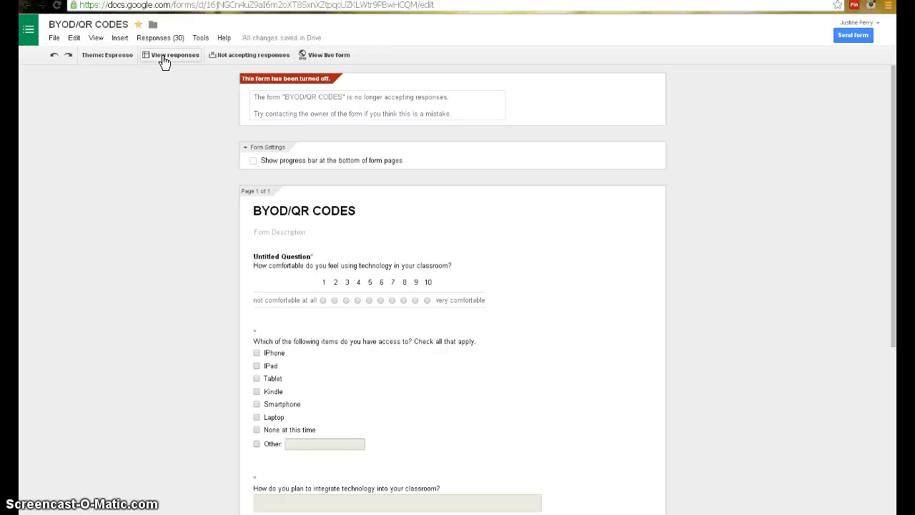
{"action": "left_click", "coordinate": [160, 37]}
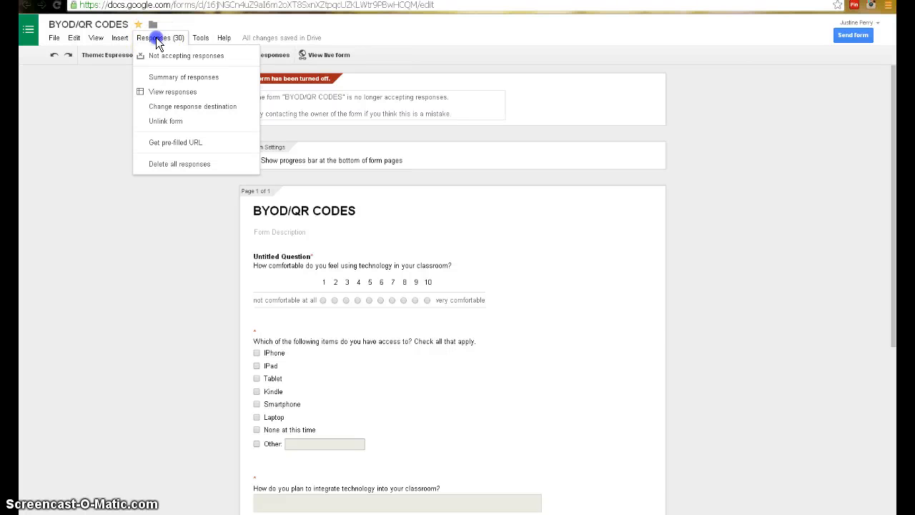
{"action": "left_click", "coordinate": [159, 57]}
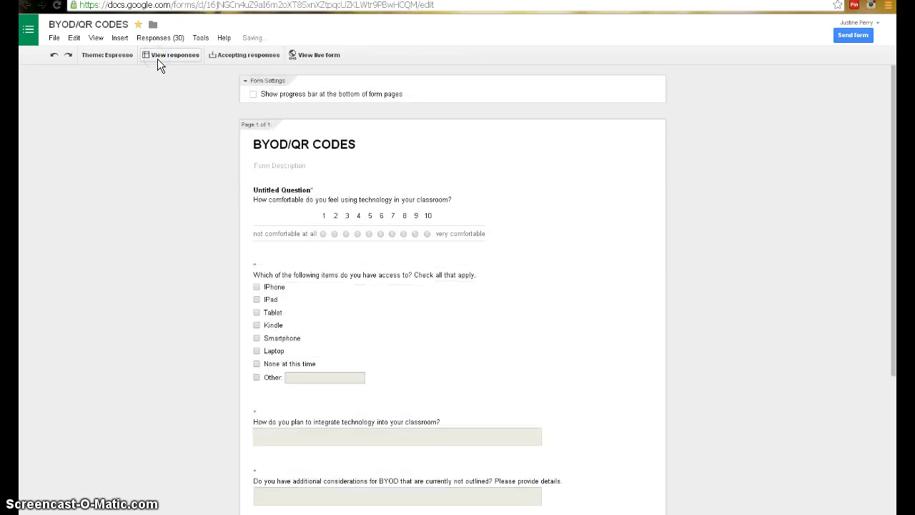
{"action": "left_click", "coordinate": [152, 39]}
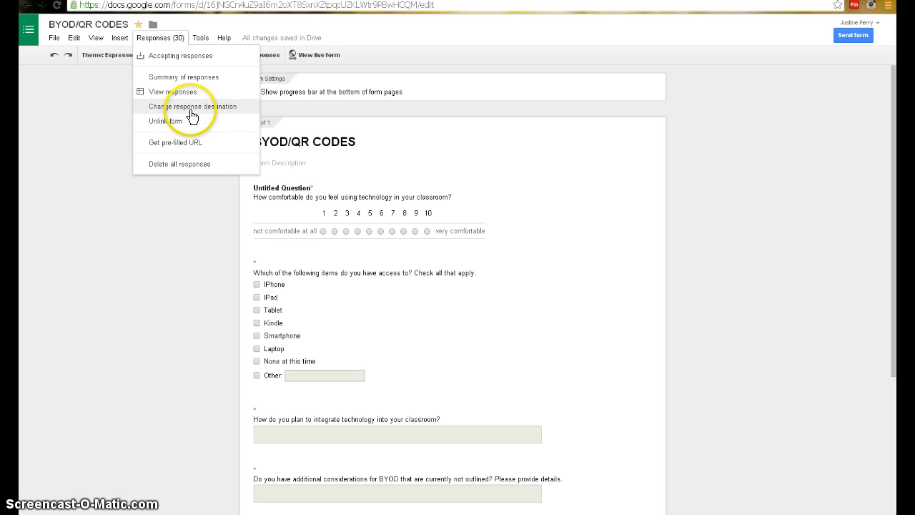
{"action": "left_click", "coordinate": [132, 195]}
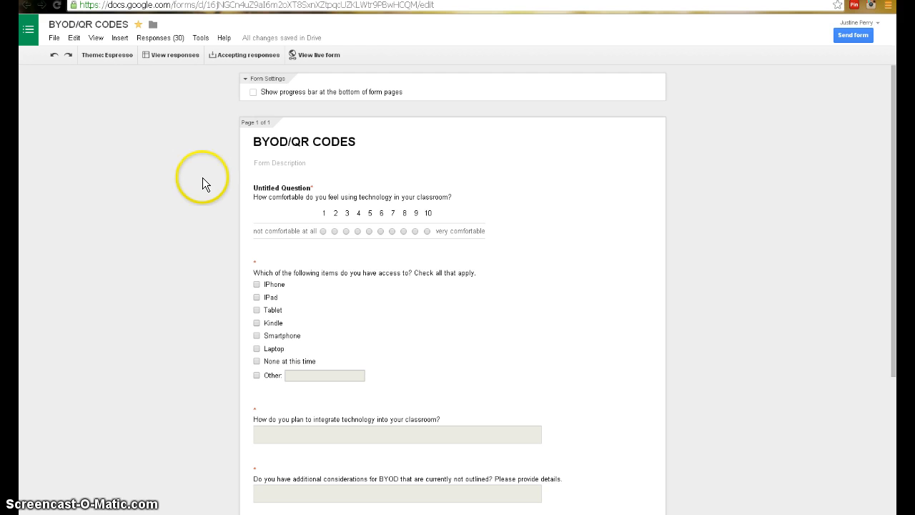
Switch back to the Reading Interest Survey and open its confirmation page message for editing.
{"action": "scroll", "coordinate": [255, 119], "scroll_direction": "down", "scroll_amount": 3}
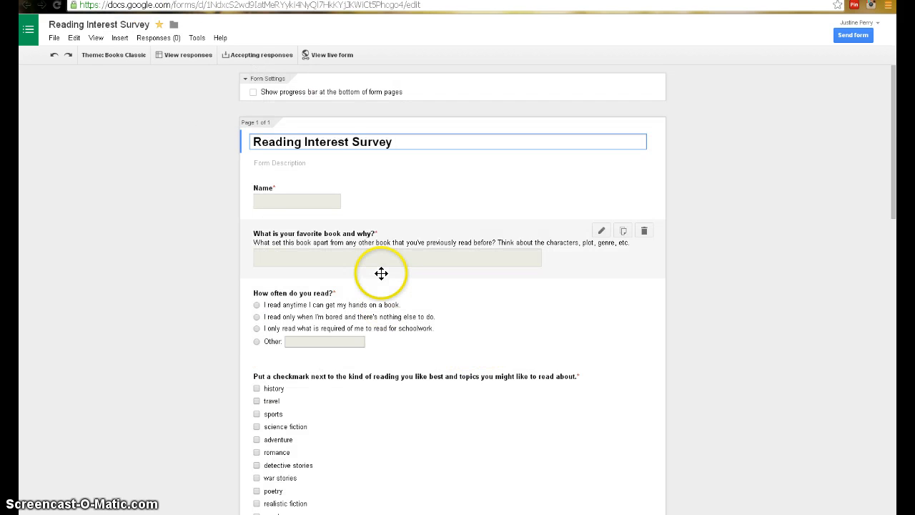
{"action": "scroll", "coordinate": [400, 227], "scroll_direction": "down", "scroll_amount": 7}
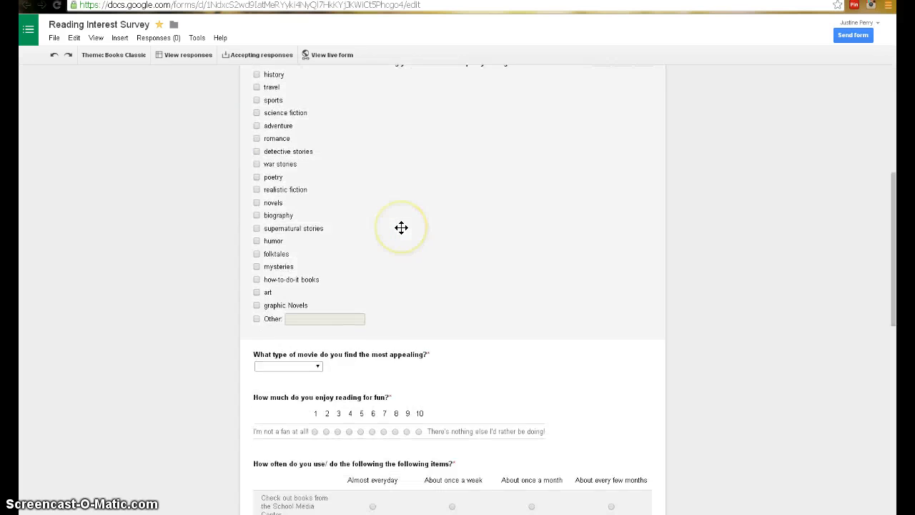
{"action": "scroll", "coordinate": [401, 226], "scroll_direction": "down", "scroll_amount": 5}
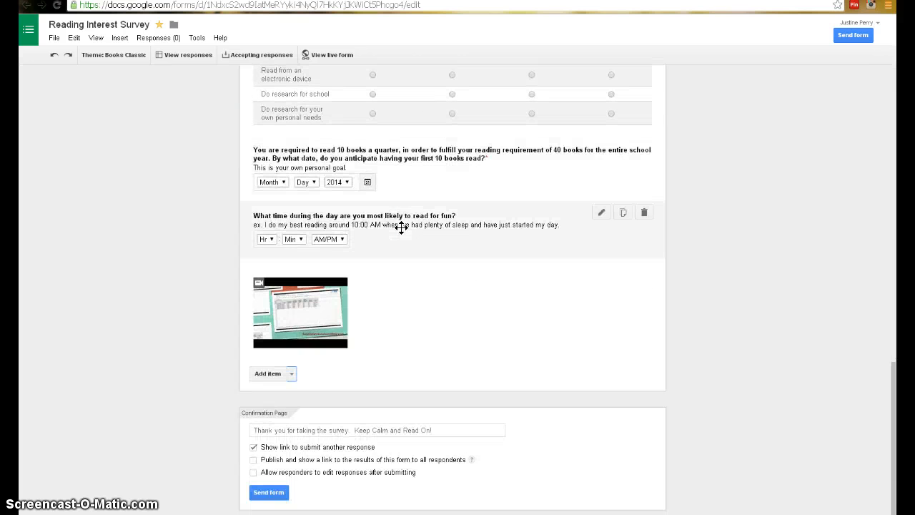
{"action": "left_click", "coordinate": [270, 431]}
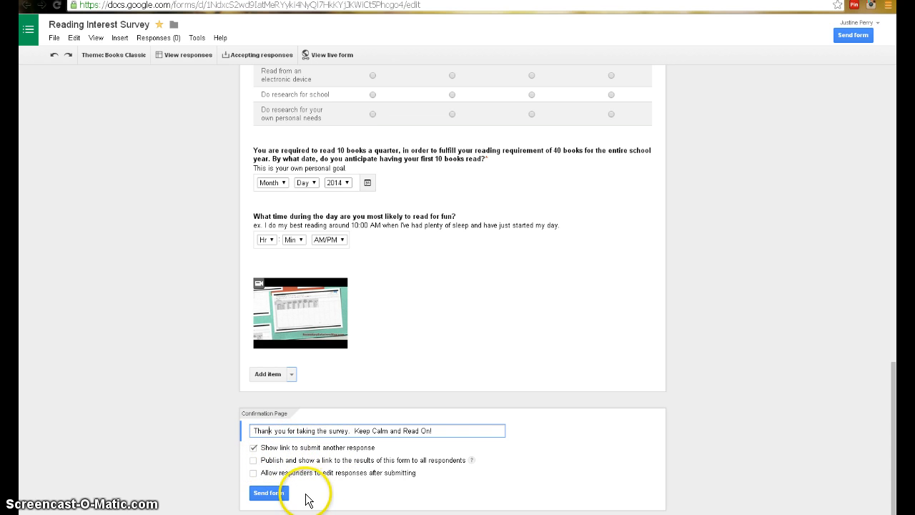
Open the Reading Interest Survey's sending options and copy the form's shareable link.
{"action": "left_click", "coordinate": [274, 493]}
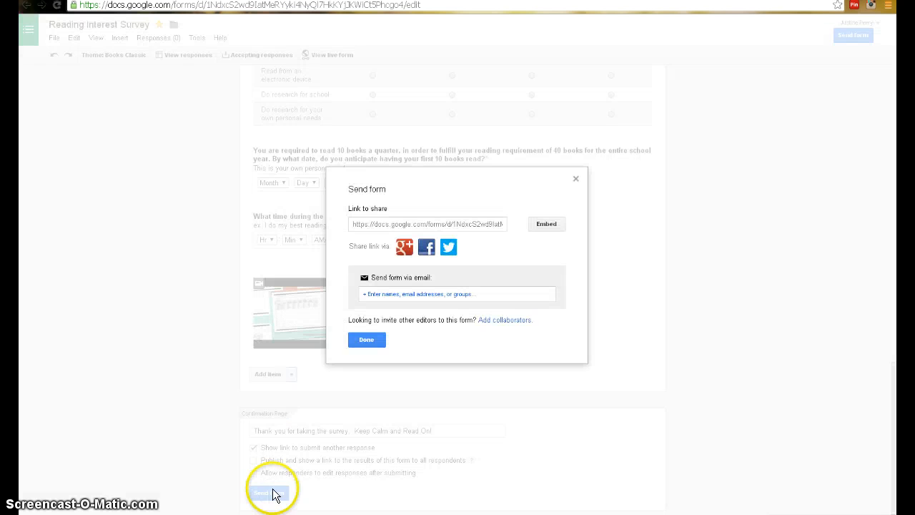
{"action": "left_click", "coordinate": [402, 225]}
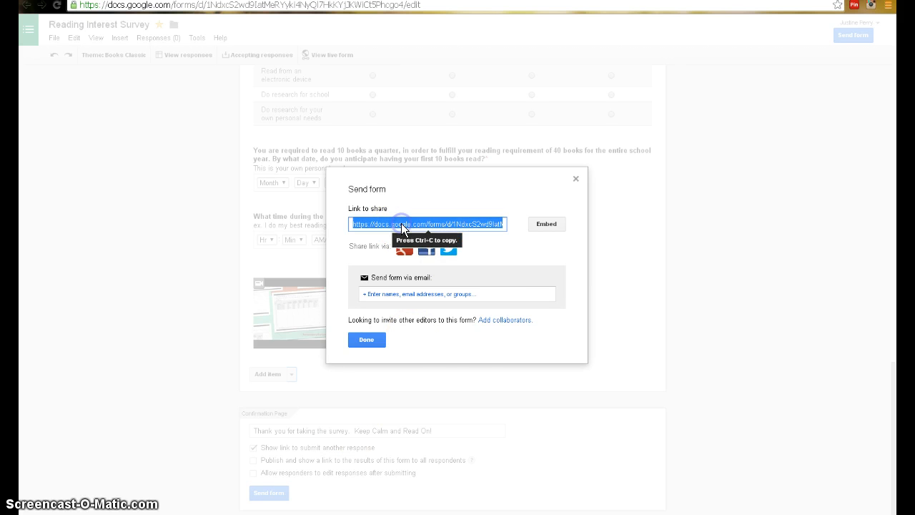
{"action": "right_click", "coordinate": [402, 224]}
{"action": "left_click", "coordinate": [432, 274]}
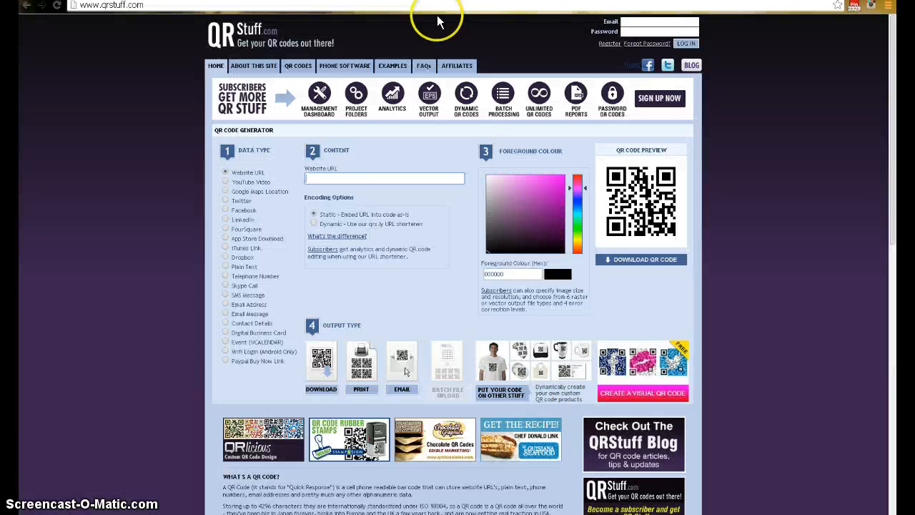
Switch to the QRStuff website and paste the copied survey link as the QR code's website URL.
{"action": "left_click", "coordinate": [379, 180]}
{"action": "right_click", "coordinate": [377, 181]}
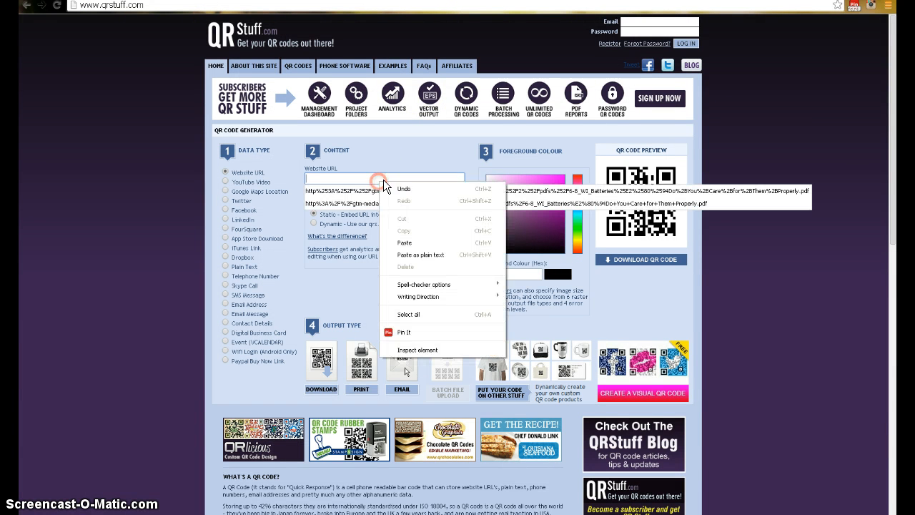
{"action": "left_click", "coordinate": [408, 242]}
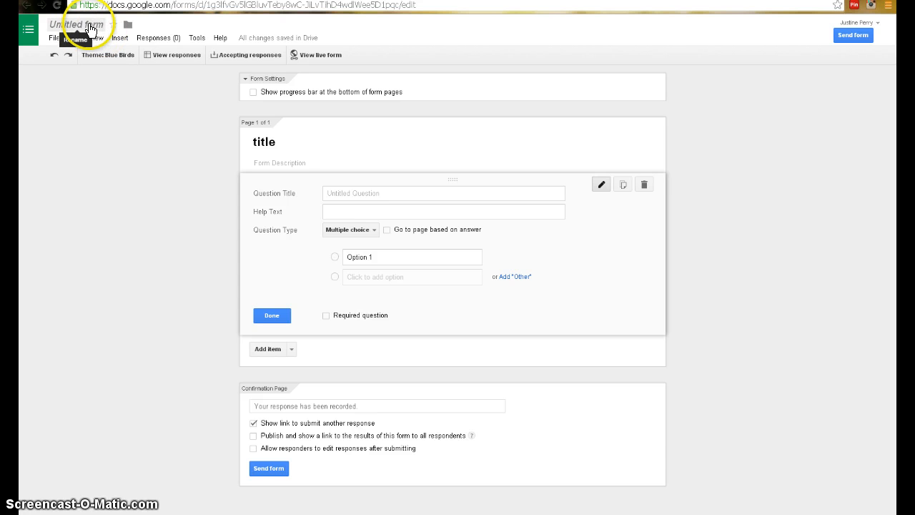
Switch to the untitled Google form and rename the document as "title".
{"action": "left_click", "coordinate": [89, 29]}
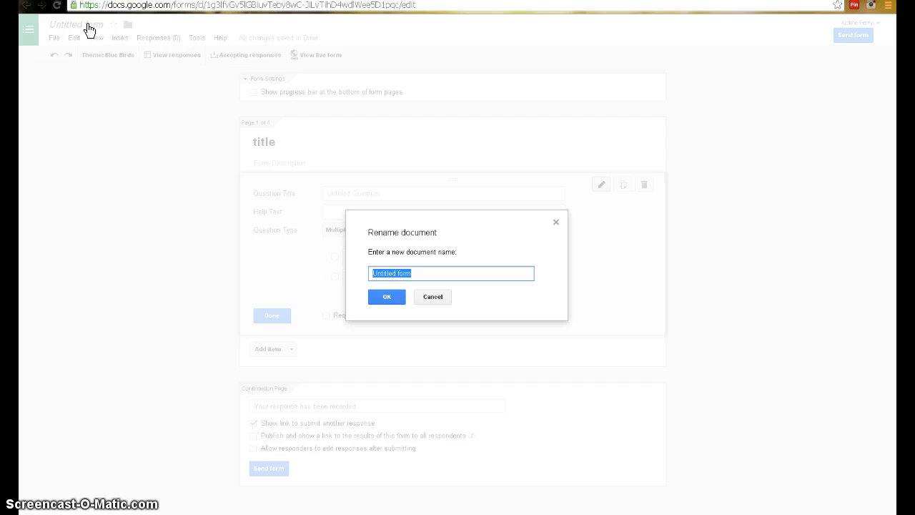
{"action": "left_click", "coordinate": [417, 273]}
{"action": "type", "text": "t"}
{"action": "key", "text": "BackSpace"}
{"action": "key", "text": "BackSpace"}
{"action": "key", "text": "BackSpace"}
{"action": "key", "text": "BackSpace"}
{"action": "key", "text": "BackSpace"}
{"action": "key", "text": "BackSpace"}
{"action": "key", "text": "BackSpace"}
{"action": "key", "text": "BackSpace"}
{"action": "key", "text": "BackSpace"}
{"action": "key", "text": "BackSpace"}
{"action": "key", "text": "BackSpace"}
{"action": "key", "text": "BackSpace"}
{"action": "key", "text": "BackSpace"}
{"action": "key", "text": "BackSpace"}
{"action": "type", "text": "title"}
{"action": "left_click", "coordinate": [393, 298]}
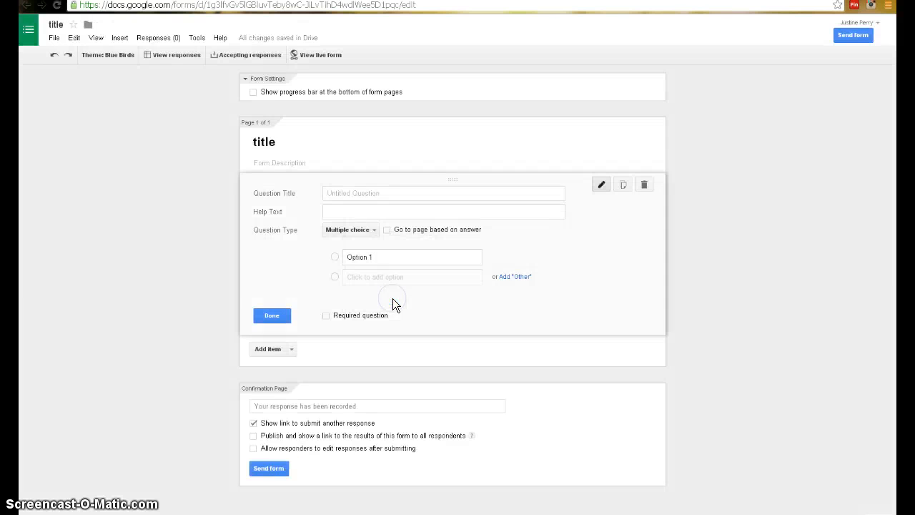